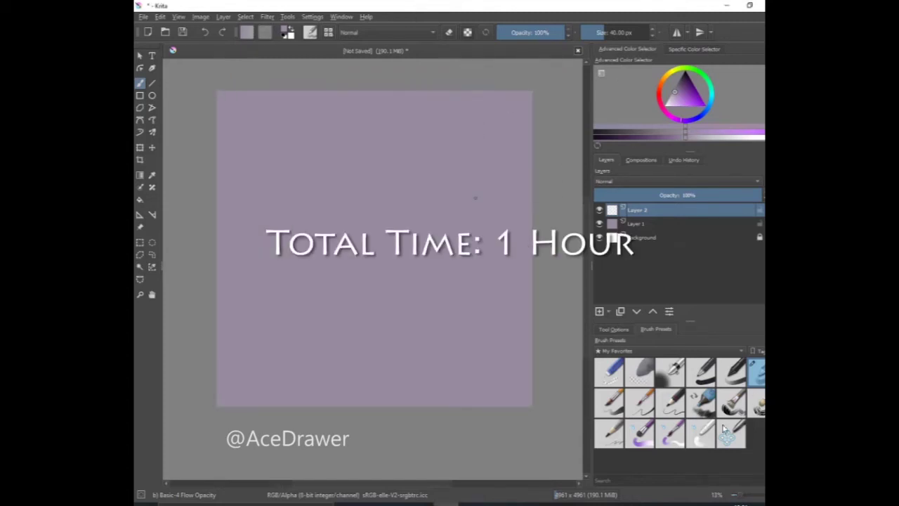
Select the Charcoal Pencil Thin brush and a purple sketching colour for the head and nose
left_click(608, 433)
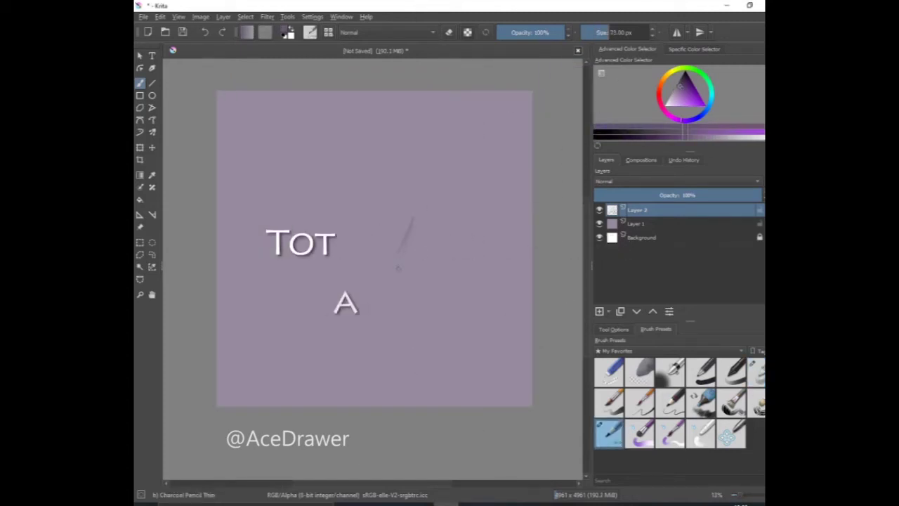
left_click(682, 91)
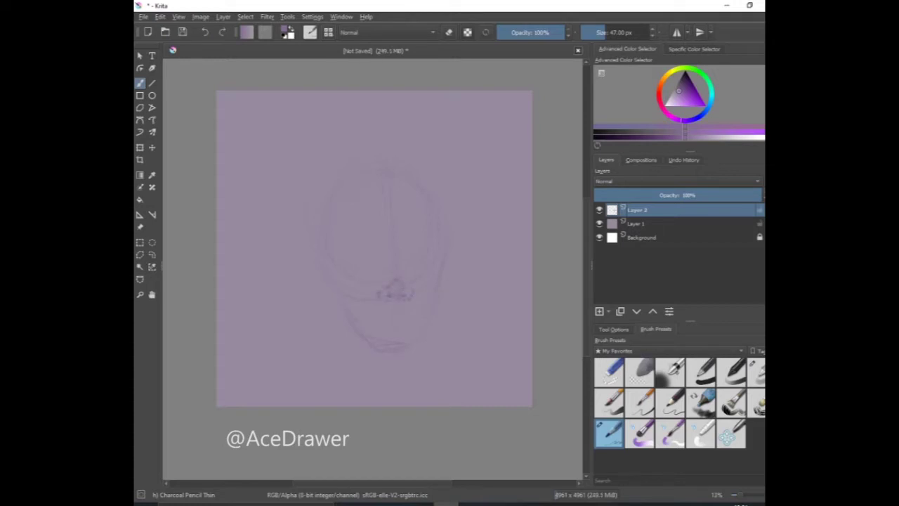
Reshape the nose with a rectangle-selection transform, then slightly enlarge the brush
left_click(139, 242)
left_click_drag(384, 285, 426, 316)
key("ctrl+t")
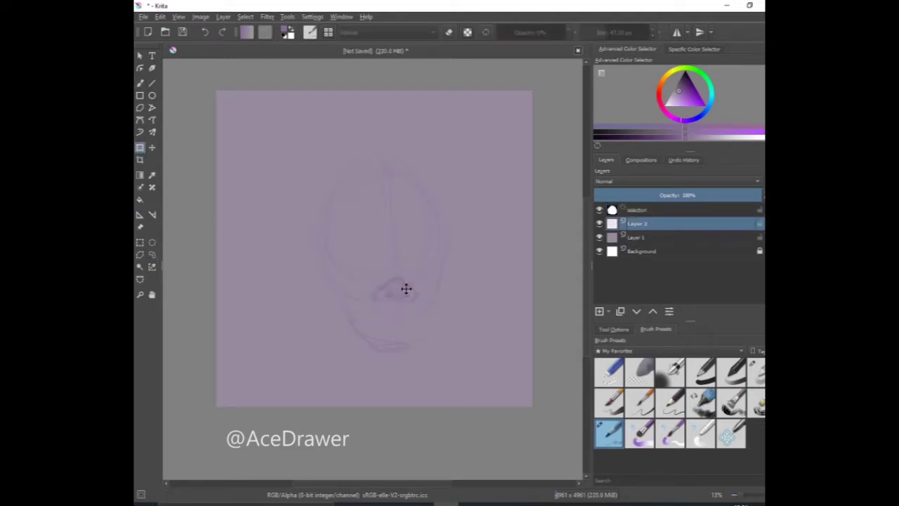
key("b")
key("ctrl+shift+a")
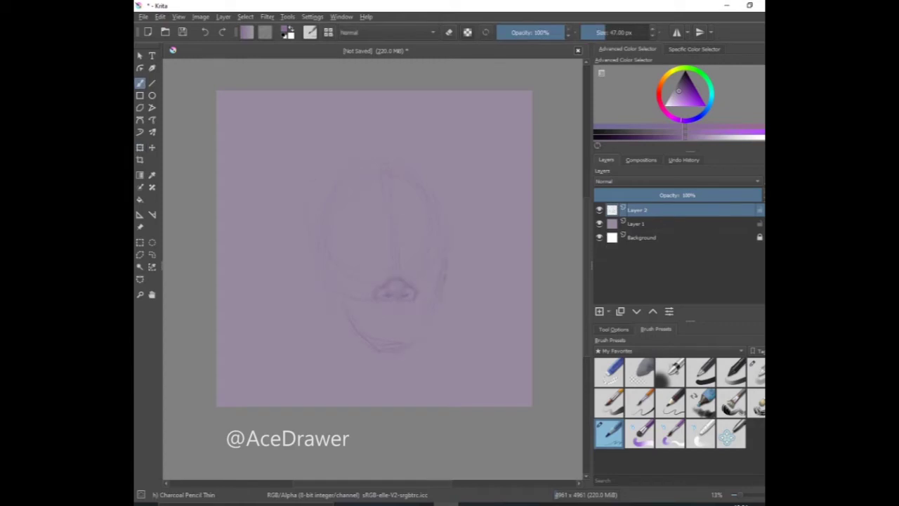
key("bracketright")
key("bracketright")
Lasso the nose and head, rotate the whole head sketch slightly, and deselect
key("f")
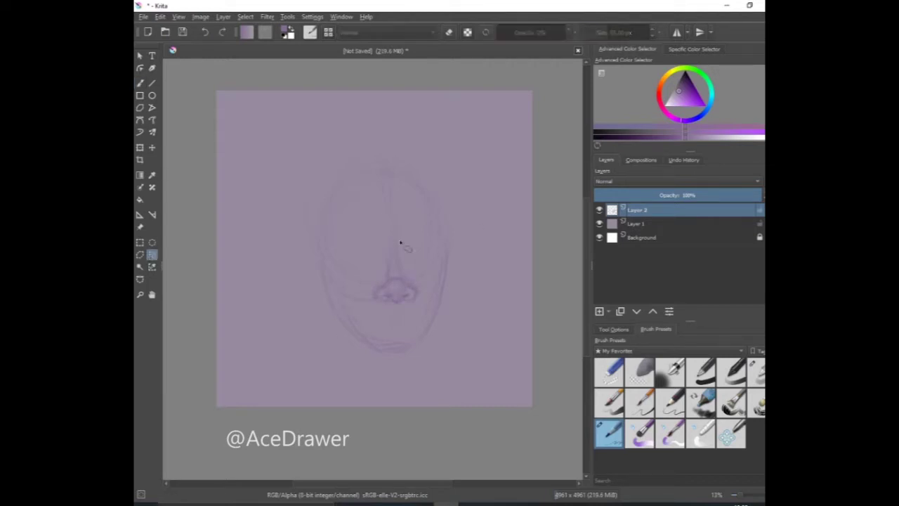
mouse_move(399, 232)
left_mouse_down()
mouse_move(378, 282)
mouse_move(386, 254)
left_mouse_up()
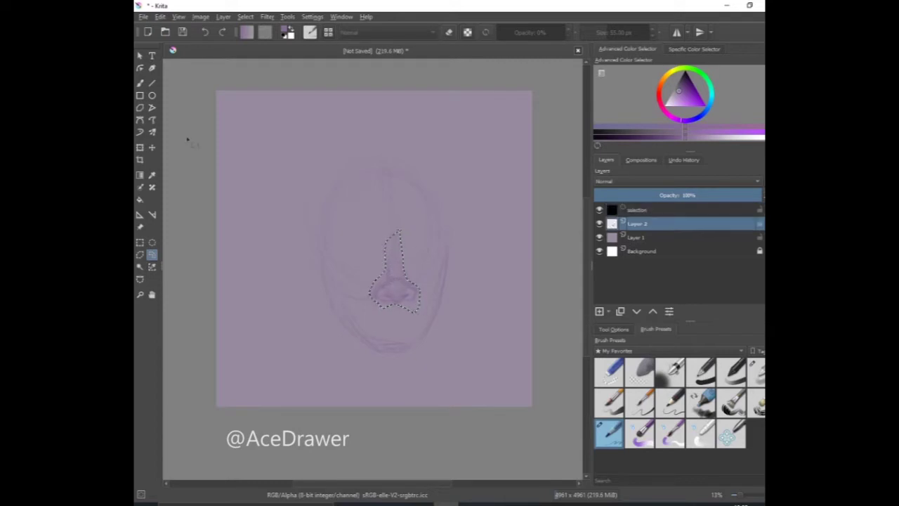
key("ctrl+t")
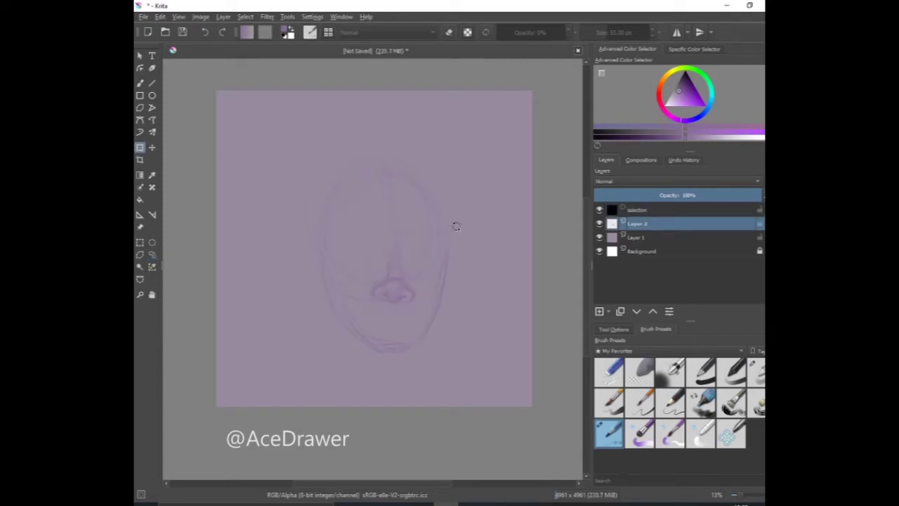
key("f")
mouse_move(302, 165)
left_mouse_down()
mouse_move(383, 262)
mouse_move(323, 186)
left_mouse_up()
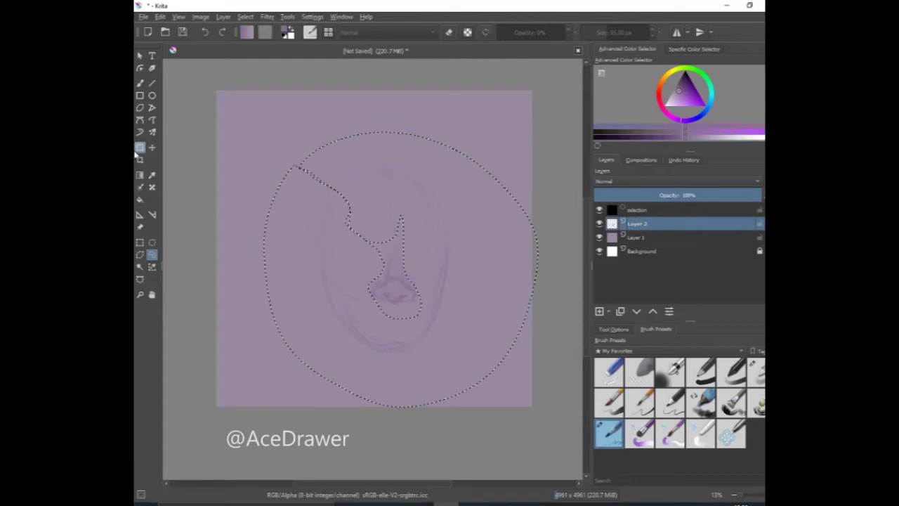
key("ctrl+t")
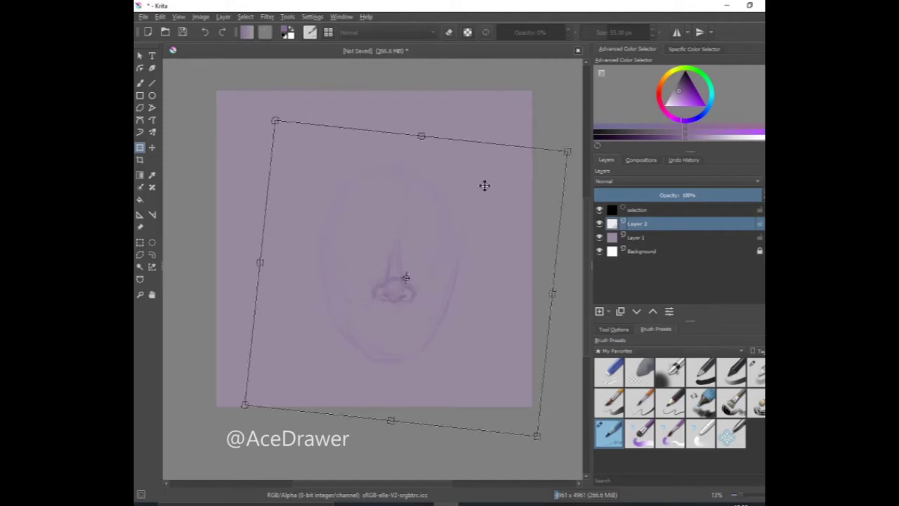
key("b")
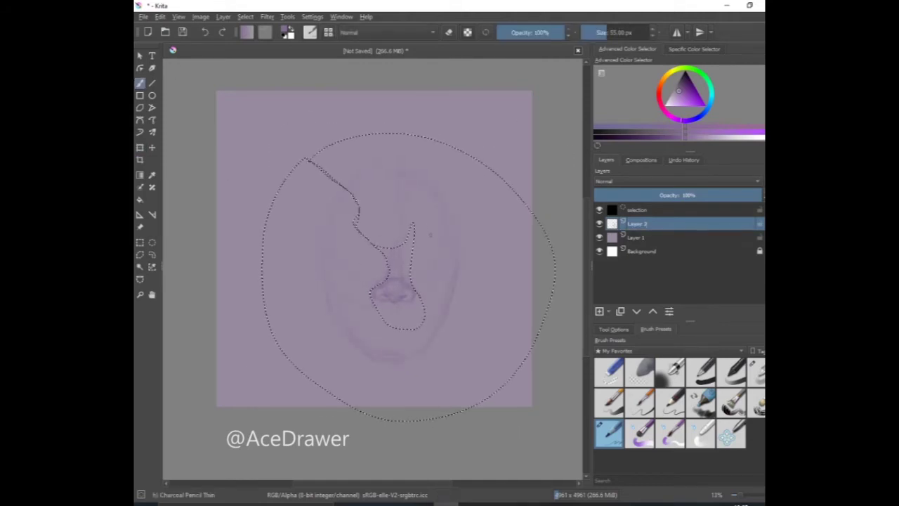
key("ctrl+shift+a")
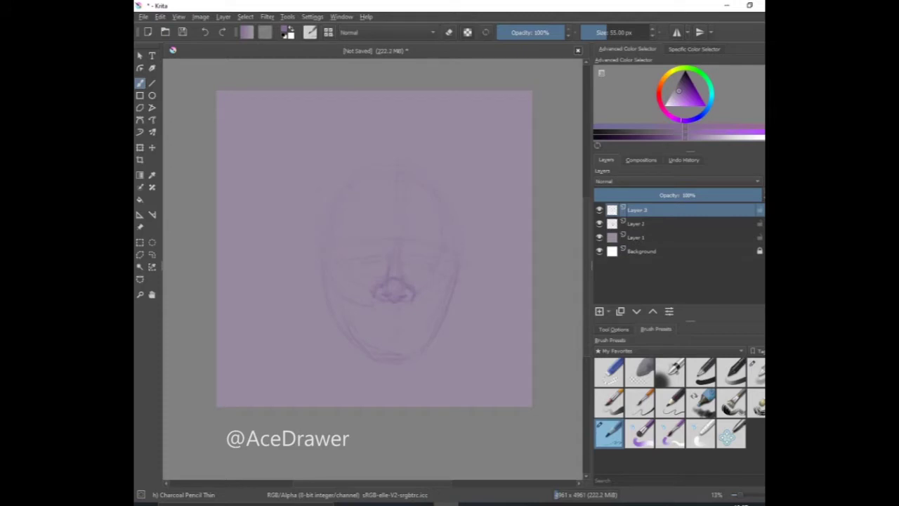
Sketch both eyes and eyebrows on Layer 2, erasing and resizing the brush as needed
left_click_drag(629, 210, 604, 225)
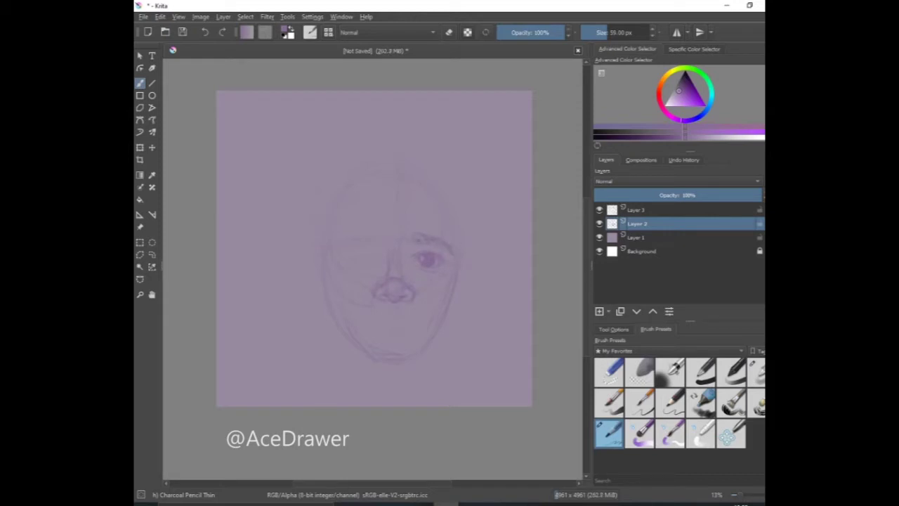
key("e")
key("e")
key("bracketleft")
key("bracketleft")
key("bracketleft")
key("bracketright")
key("bracketright")
key("bracketright")
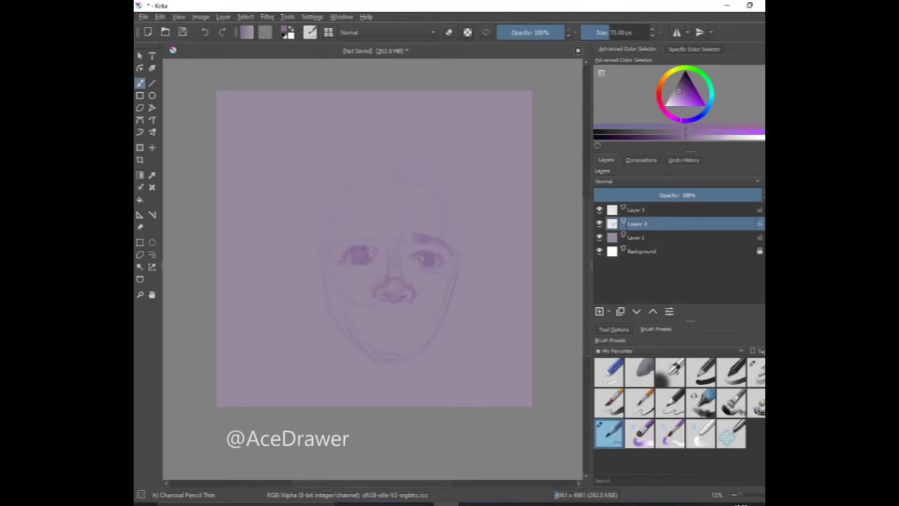
key("bracketright")
key("bracketright")
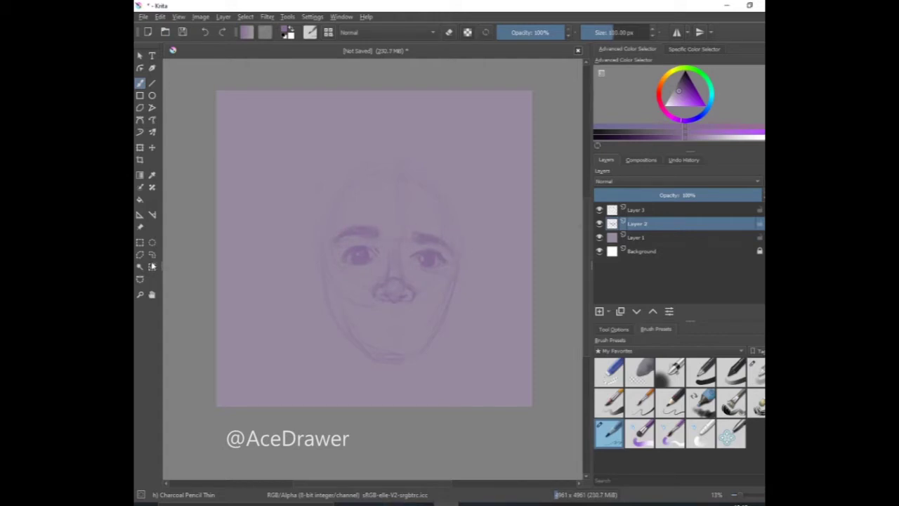
Try transforming the eye area, then cancel and shrink the brush for finer lines
left_click(151, 266)
left_click(215, 267)
key("ctrl+t")
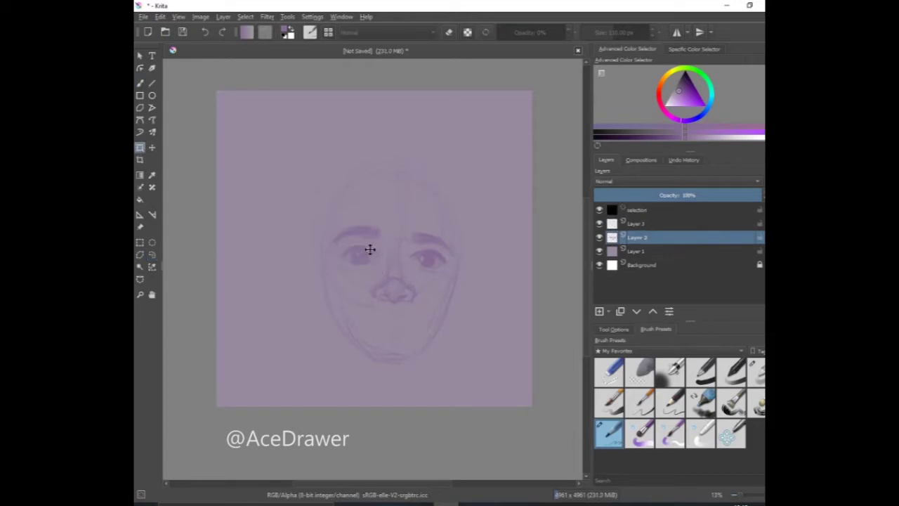
scroll(372, 246, "up", 3)
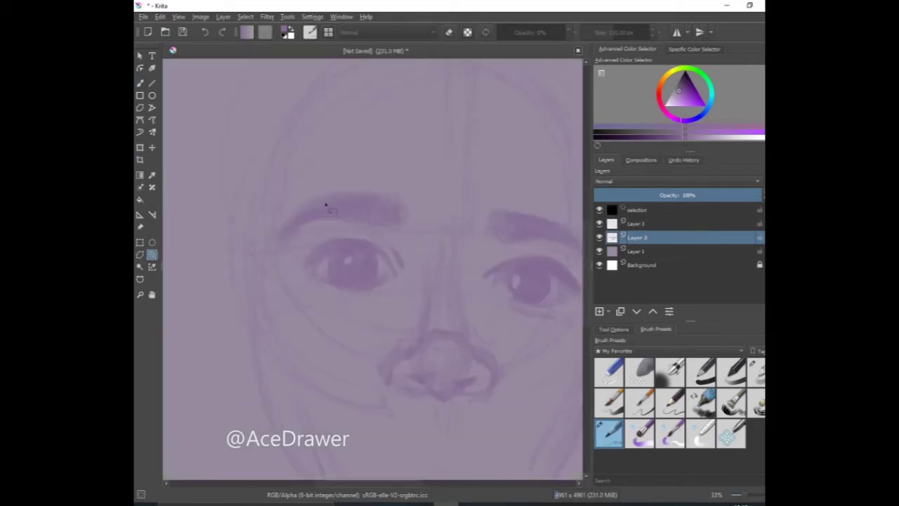
key("ctrl+shift+a")
scroll(325, 204, "down", 3)
key("b")
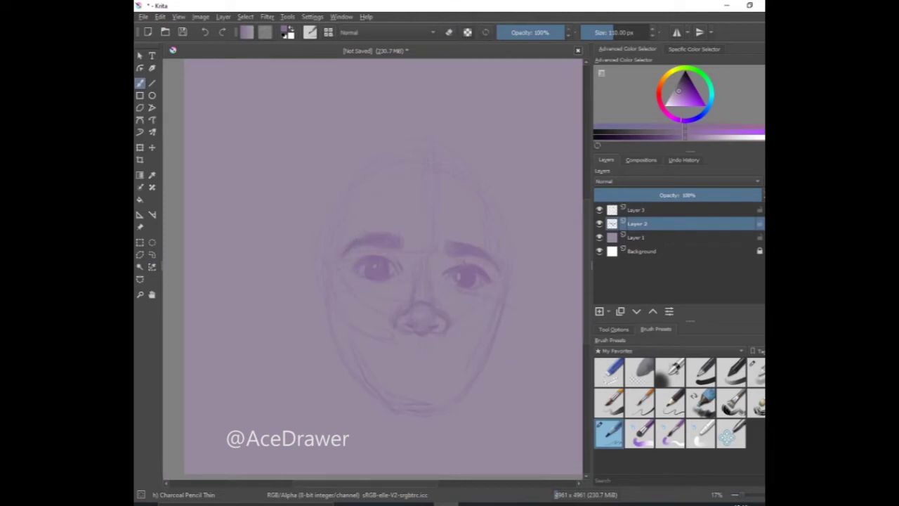
key("bracketleft")
key("bracketleft")
key("bracketleft")
Hide Layer 3, then tilt and warp the lips below the nose into place
left_click(599, 209)
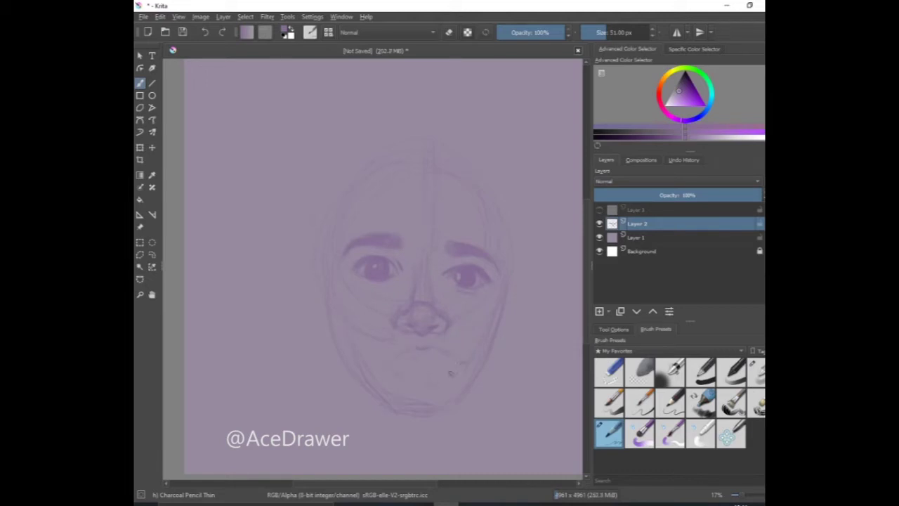
key("ctrl+r")
left_click_drag(360, 341, 463, 391)
key("ctrl+t")
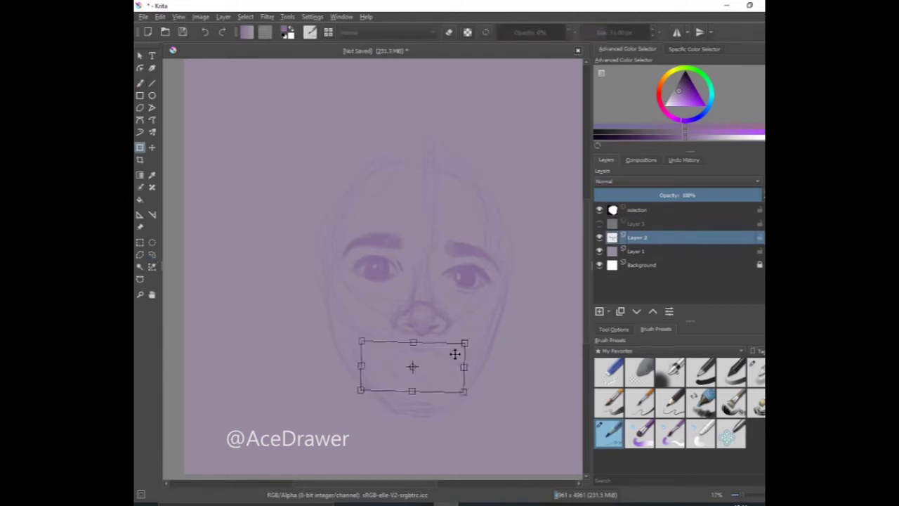
left_click_drag(471, 336, 484, 324)
key("Return")
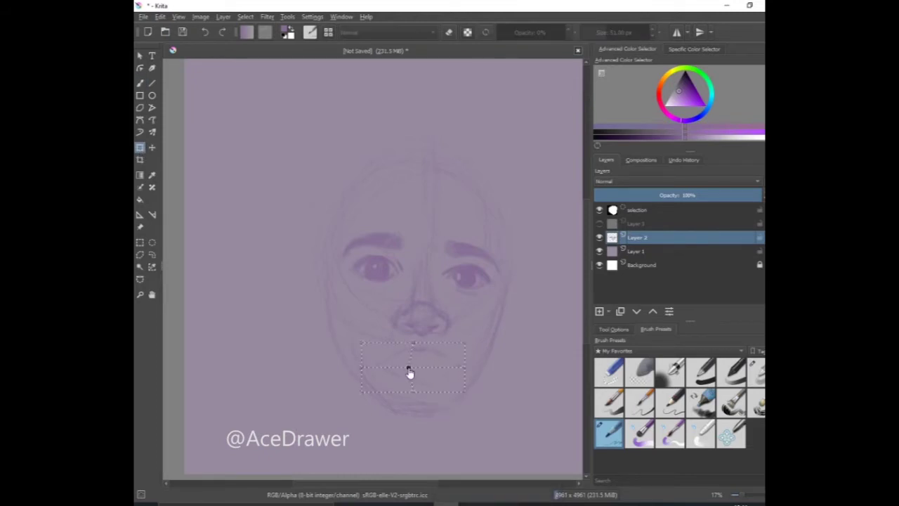
left_click_drag(360, 367, 359, 362)
key("b")
key("ctrl+shift+a")
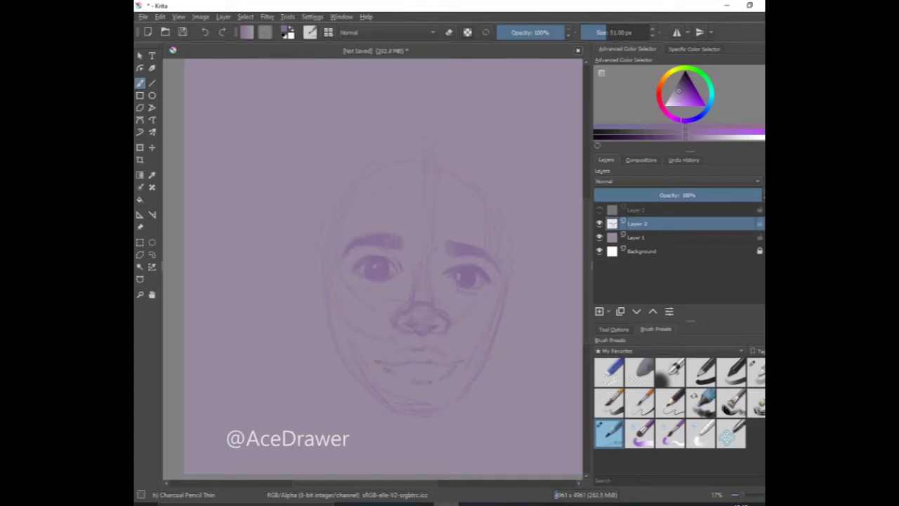
Adjust the lips with a rectangle-selection transform
key("ctrl+r")
left_click_drag(372, 368, 457, 394)
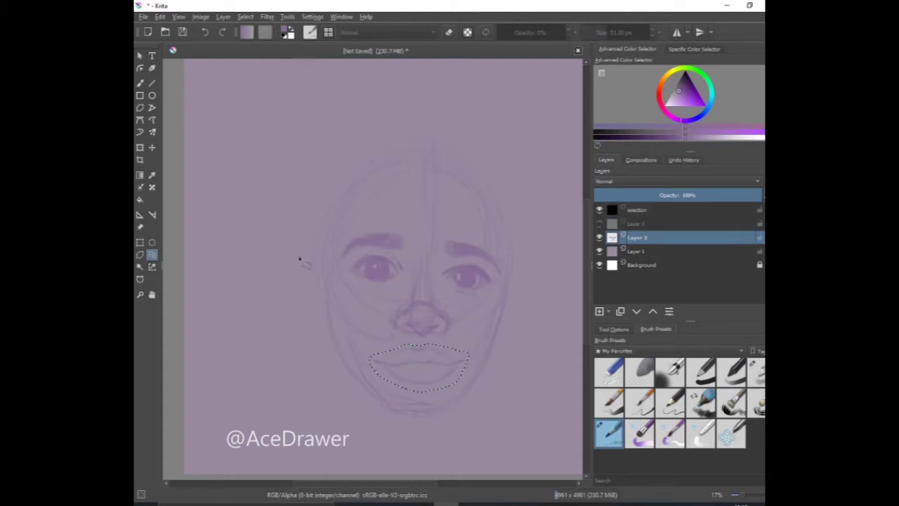
key("ctrl+t")
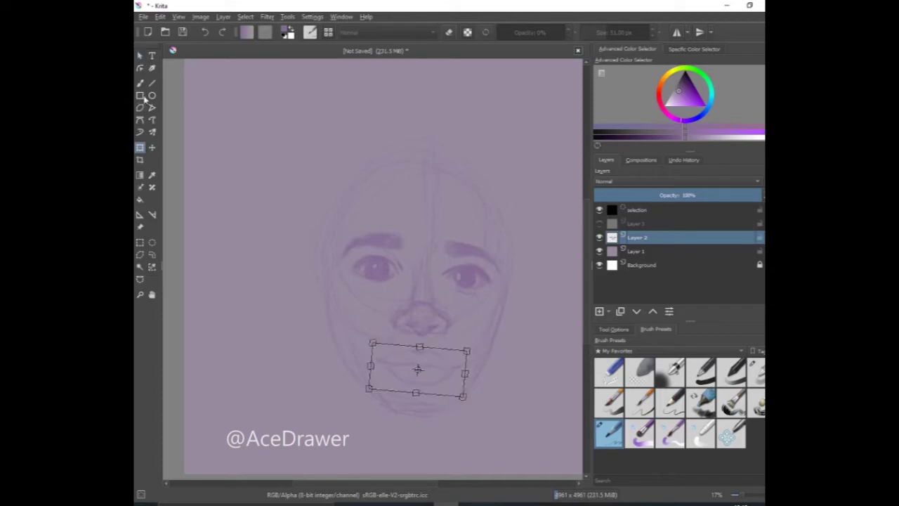
key("b")
key("ctrl+shift+a")
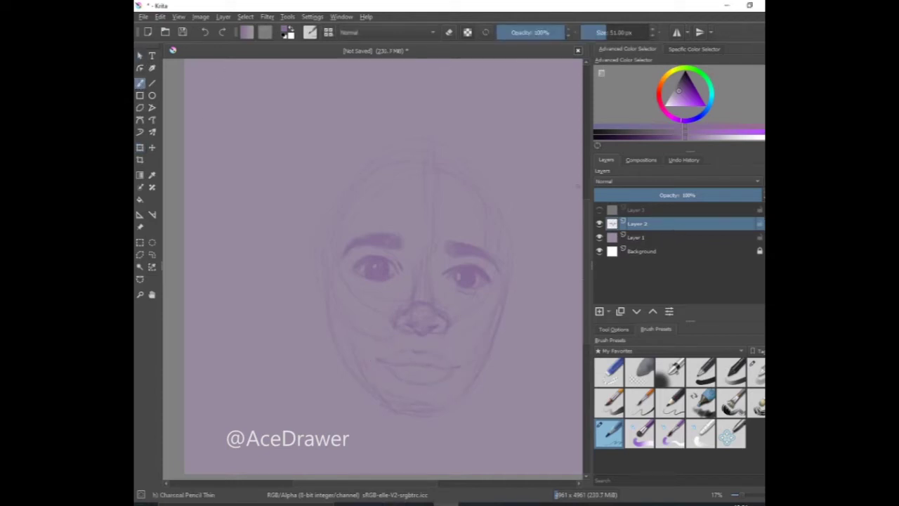
Lasso the left eye and transform it
left_click(152, 254)
mouse_move(351, 269)
left_mouse_down()
mouse_move(344, 249)
mouse_move(502, 269)
mouse_move(407, 265)
left_mouse_up()
left_click(139, 148)
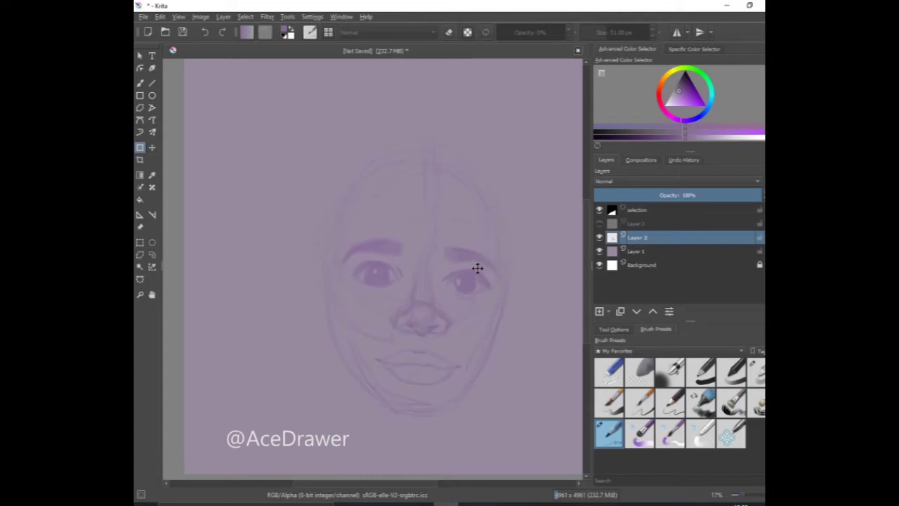
scroll(450, 263, "up", 1)
key("Return")
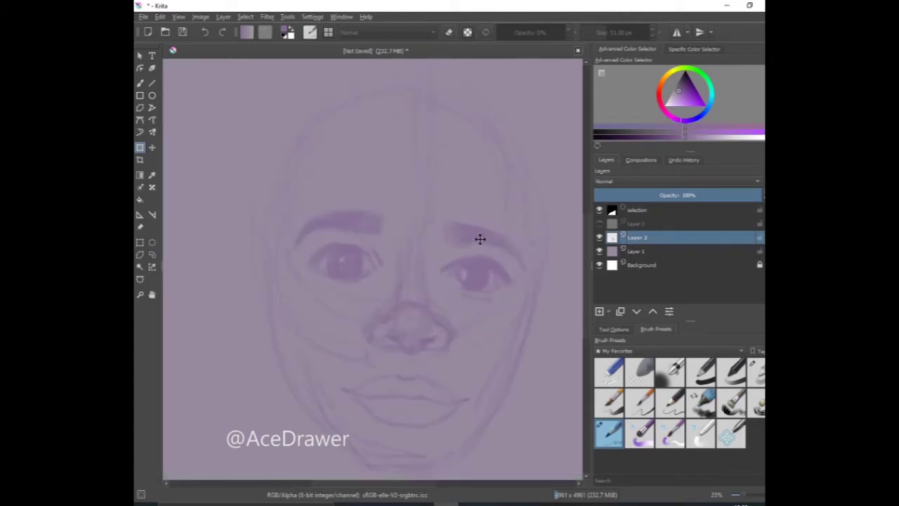
Transform the right eye and the left eye with its brow, then add Layer 4
mouse_move(393, 188)
left_mouse_down()
mouse_move(290, 265)
mouse_move(386, 203)
left_mouse_up()
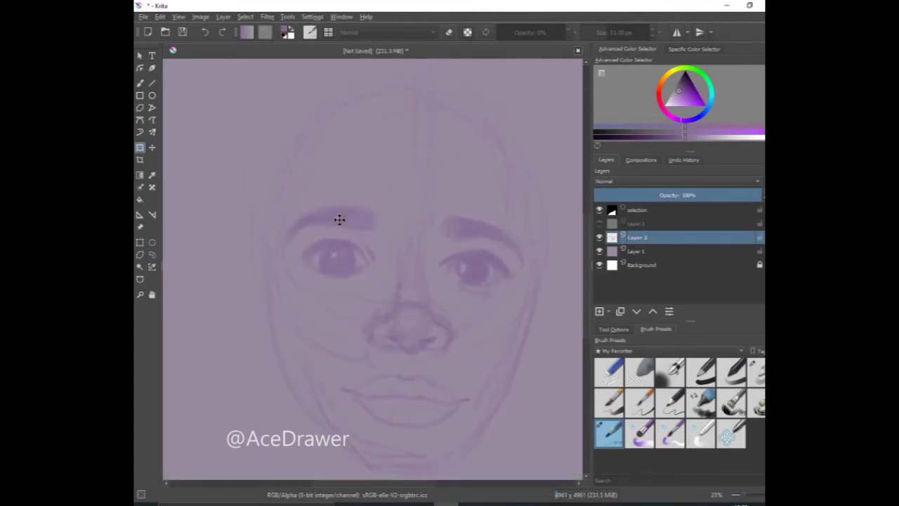
mouse_move(460, 204)
left_mouse_down()
mouse_move(440, 221)
mouse_move(528, 262)
mouse_move(460, 205)
left_mouse_up()
key("ctrl+t")
key("Return")
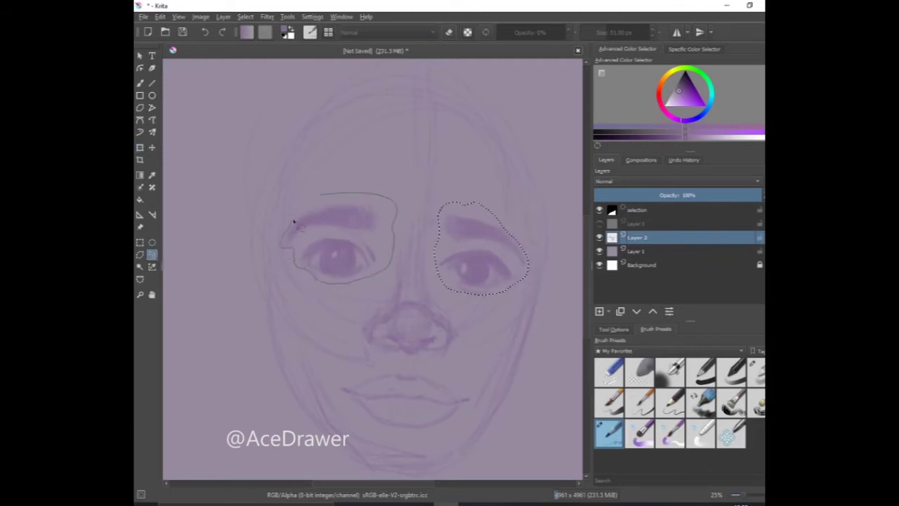
left_click_drag(391, 261, 361, 221)
key("ctrl+t")
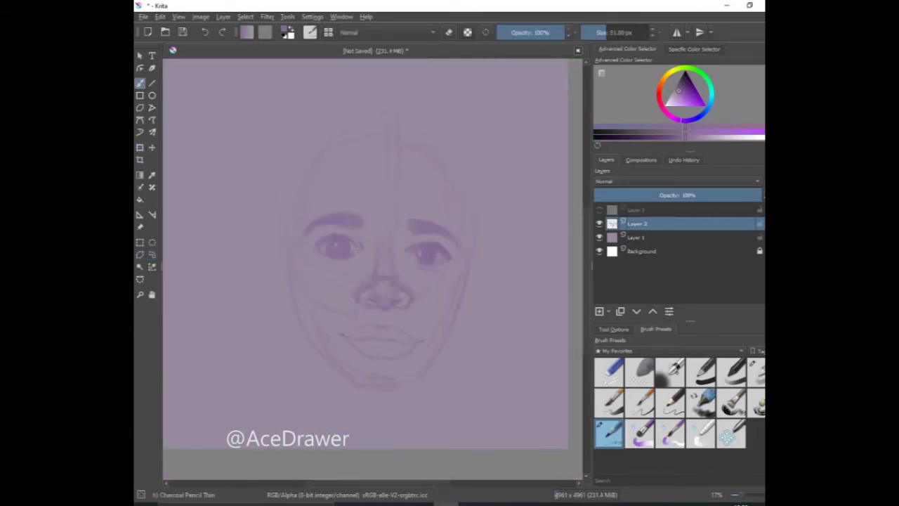
key("Insert")
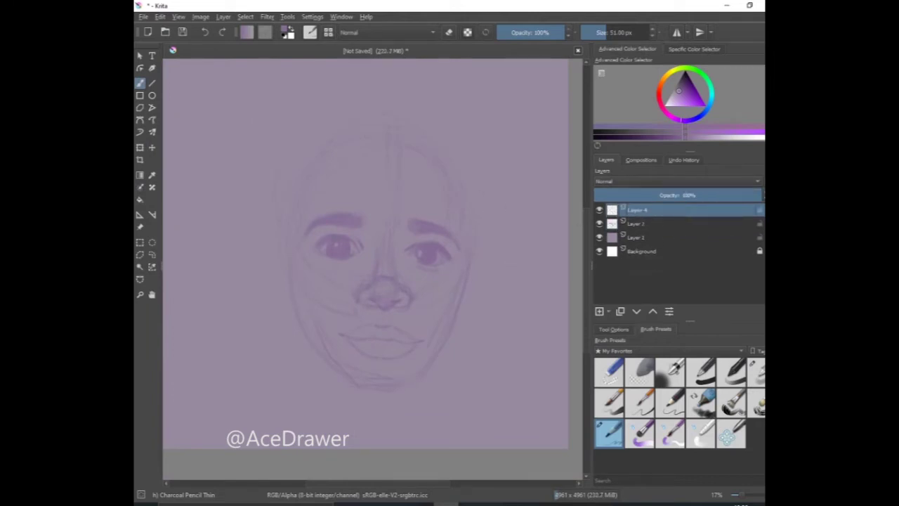
Enlarge the brush and draw a curly lock at the top of the head on Layer 4
left_click_drag(474, 169, 504, 205)
key("ctrl+z")
key("k")
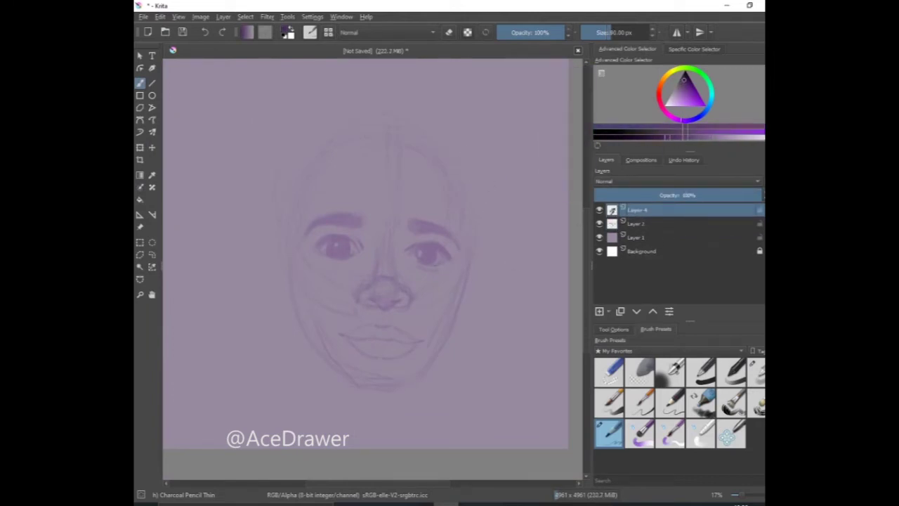
key("bracketright")
left_click_drag(390, 158, 400, 189)
key("ctrl+z")
mouse_move(390, 143)
left_mouse_down()
mouse_move(404, 170)
mouse_move(362, 252)
mouse_move(377, 245)
left_mouse_up()
key("ctrl+z")
key("ctrl+z")
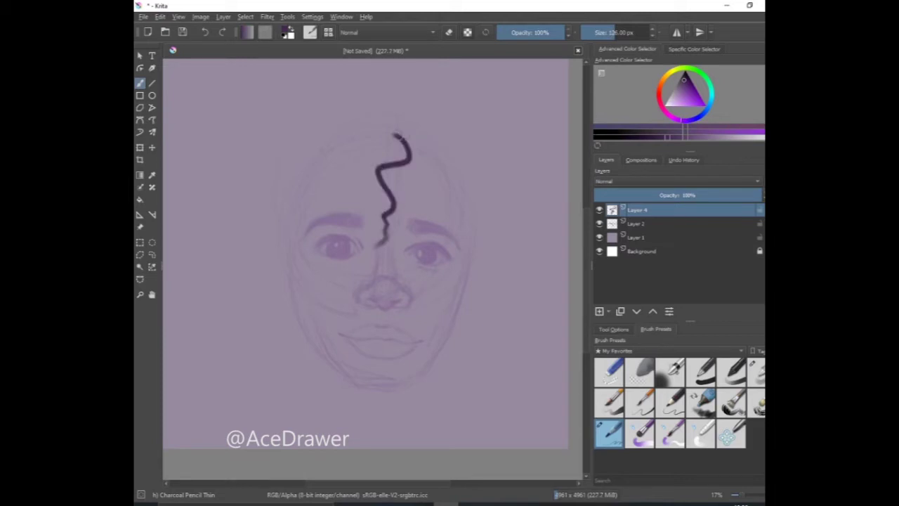
left_click_drag(400, 139, 371, 207)
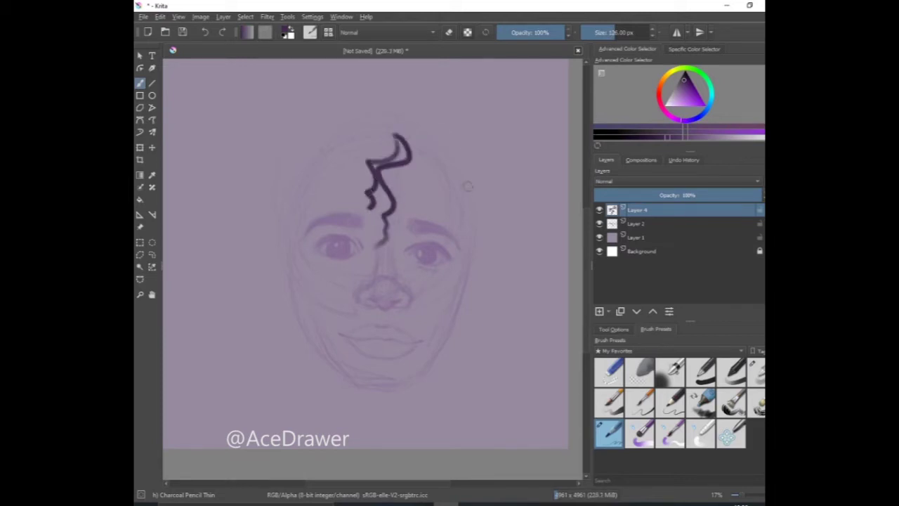
Draw wavy hair locks down the right and left of the face, undoing misses
left_click_drag(444, 169, 461, 349)
left_click_drag(327, 148, 276, 238)
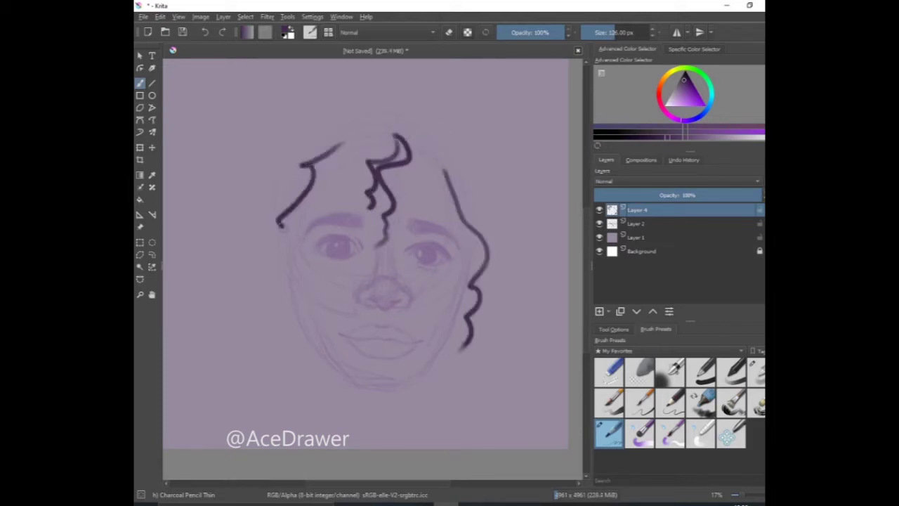
key("ctrl+z")
left_click_drag(328, 155, 280, 332)
key("ctrl+z")
key("minus")
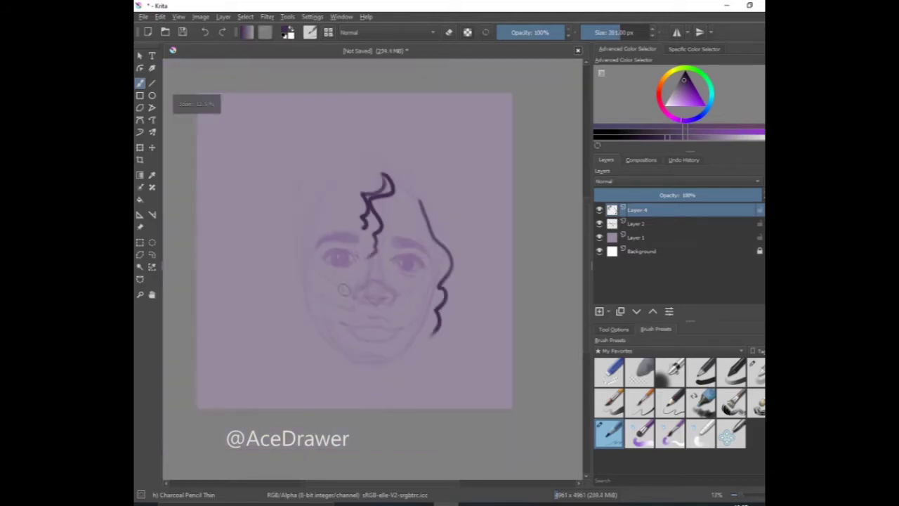
Add more dark wavy strands down both sides and along the bottom of the hair
mouse_move(372, 147)
left_mouse_down()
mouse_move(391, 164)
mouse_move(328, 151)
mouse_move(254, 229)
mouse_move(239, 273)
mouse_move(235, 386)
mouse_move(250, 397)
mouse_move(222, 316)
left_mouse_up()
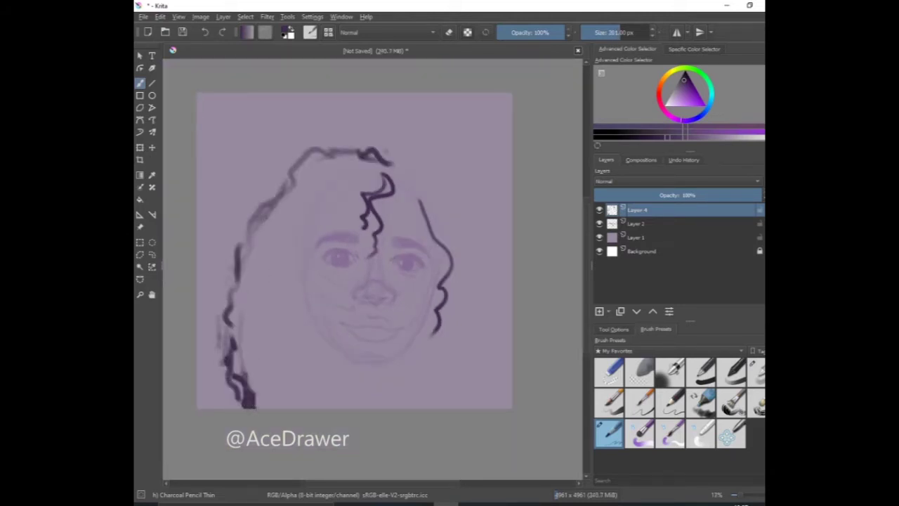
left_click_drag(225, 270, 239, 400)
mouse_move(403, 170)
left_mouse_down()
mouse_move(443, 218)
mouse_move(485, 304)
mouse_move(500, 359)
mouse_move(486, 407)
left_mouse_up()
left_click_drag(412, 334, 407, 402)
left_click_drag(332, 339, 324, 358)
left_click_drag(302, 250, 331, 403)
left_click_drag(337, 329, 325, 406)
left_click_drag(414, 333, 391, 404)
Fill out the hair as a dark purple mass with the Basic-5 Size Opacity brush
left_click(600, 210)
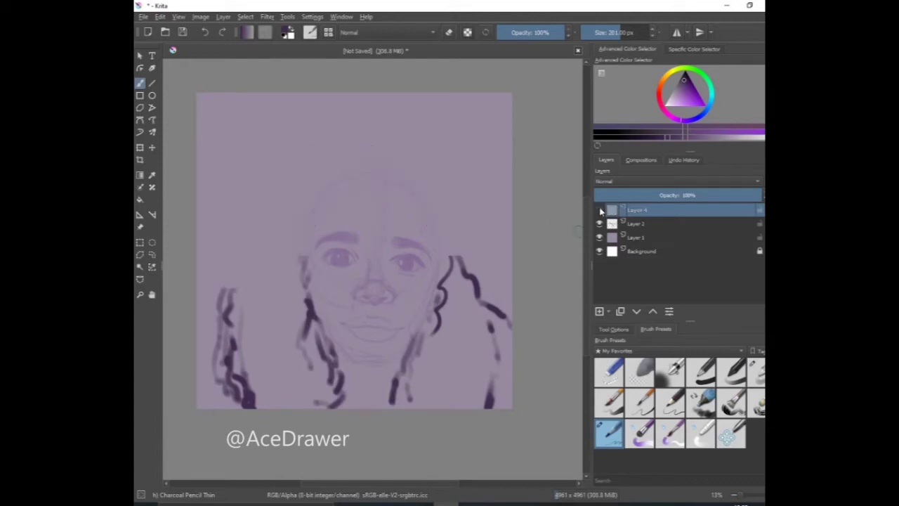
left_click(608, 402)
left_click(319, 169)
mouse_move(323, 167)
left_mouse_down()
mouse_move(249, 281)
mouse_move(246, 400)
mouse_move(283, 353)
mouse_move(309, 358)
mouse_move(281, 218)
mouse_move(372, 158)
mouse_move(345, 175)
mouse_move(331, 225)
mouse_move(295, 181)
mouse_move(231, 302)
mouse_move(237, 403)
left_mouse_up()
mouse_move(406, 218)
left_mouse_down()
mouse_move(393, 176)
mouse_move(354, 187)
mouse_move(421, 201)
mouse_move(446, 229)
mouse_move(449, 302)
mouse_move(432, 351)
mouse_move(484, 361)
mouse_move(453, 345)
mouse_move(490, 321)
mouse_move(559, 323)
left_mouse_up()
left_click_drag(441, 325, 444, 263)
Duplicate the face sketch layer twice, merge the copies down, and hide the hair layer
left_click(640, 223)
key("ctrl+j")
key("ctrl+j")
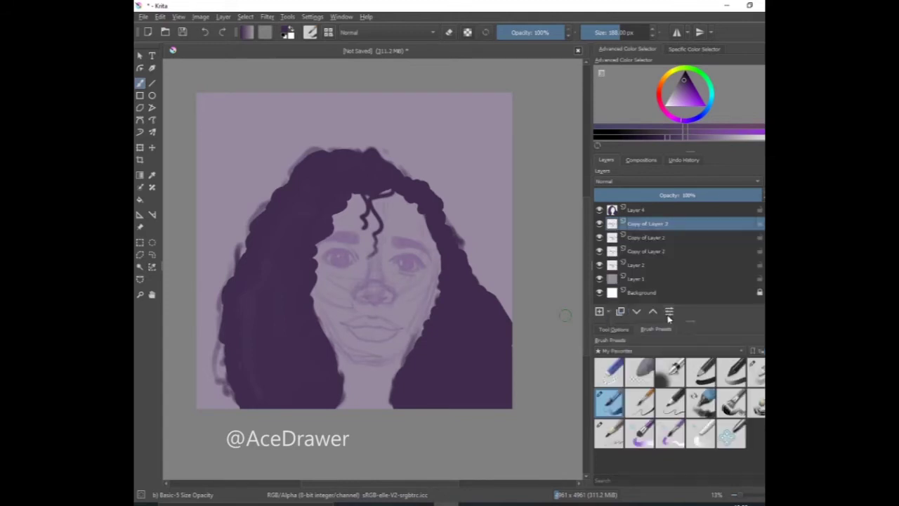
key("ctrl+e")
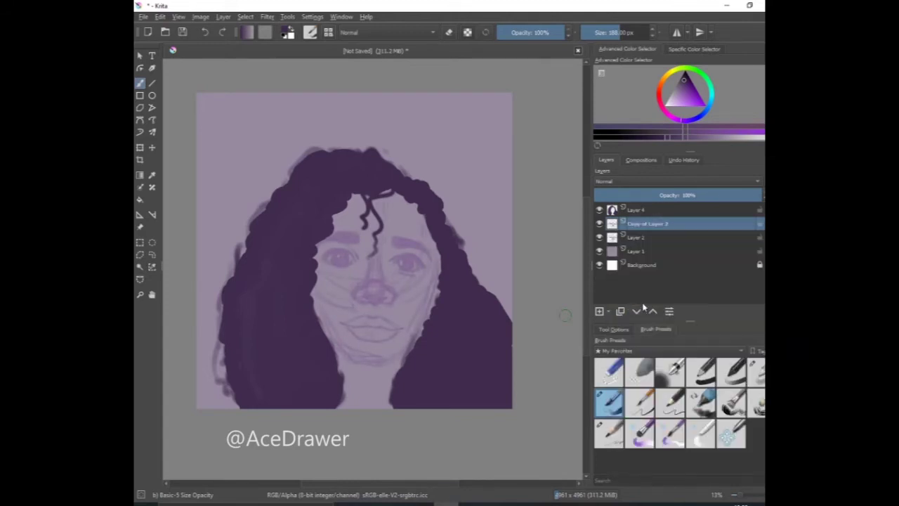
left_click(599, 209)
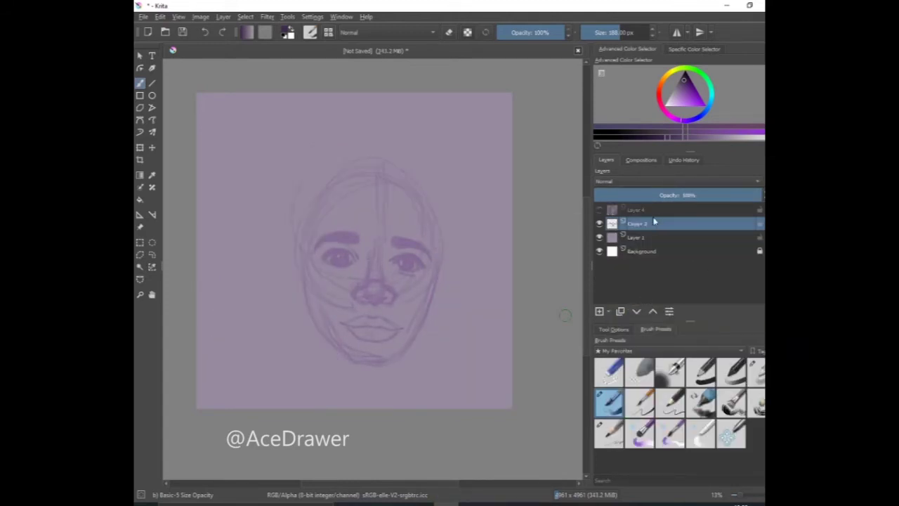
Draw the neck and left and right shoulder lines on the face sketch layer
left_click(636, 238)
key("ctrl+t")
key("b")
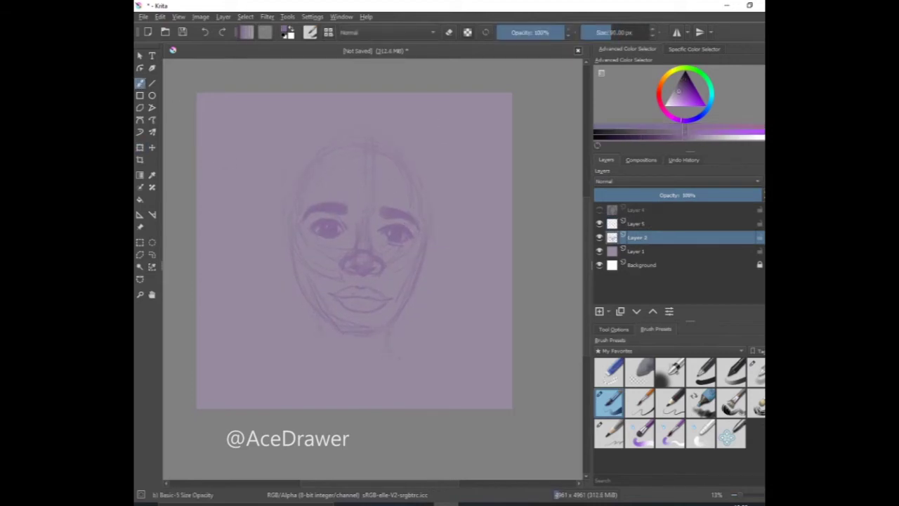
left_click_drag(319, 342, 307, 365)
left_click_drag(456, 376, 484, 397)
left_click_drag(295, 367, 245, 387)
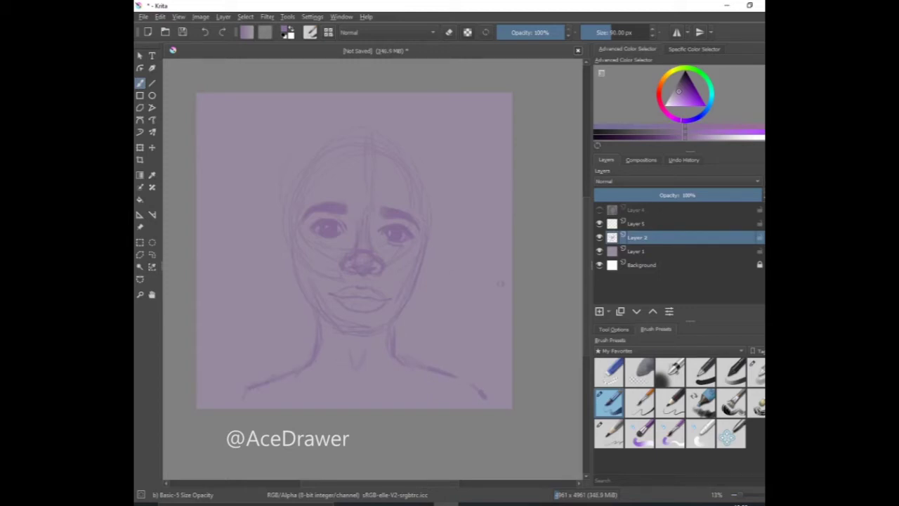
On Layer 5, paint a thick braid down the right cheek, then undo it
key("Page_Up")
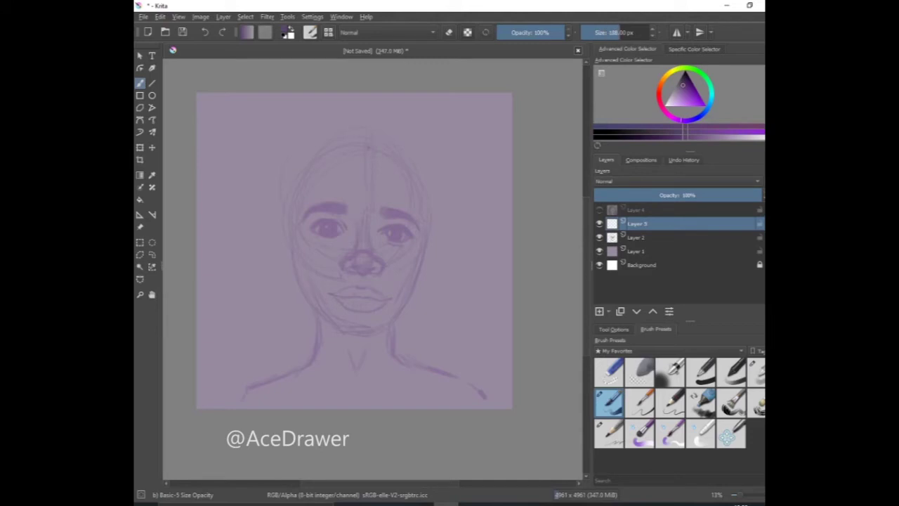
mouse_move(365, 149)
left_mouse_down()
mouse_move(413, 265)
mouse_move(418, 356)
mouse_move(404, 383)
left_mouse_up()
key("ctrl+z")
Paint purple braids down both sides of the face, with curly wisps and an arch over the head
mouse_move(393, 158)
left_mouse_down()
mouse_move(425, 204)
mouse_move(447, 294)
mouse_move(442, 346)
left_mouse_up()
mouse_move(298, 177)
left_mouse_down()
mouse_move(282, 261)
mouse_move(301, 400)
left_mouse_up()
left_click_drag(406, 380, 398, 401)
mouse_move(432, 373)
left_mouse_down()
mouse_move(432, 383)
mouse_move(436, 374)
left_mouse_up()
left_click_drag(425, 229, 431, 285)
left_click_drag(374, 182, 417, 326)
left_click_drag(291, 216, 306, 332)
left_click_drag(273, 234, 277, 348)
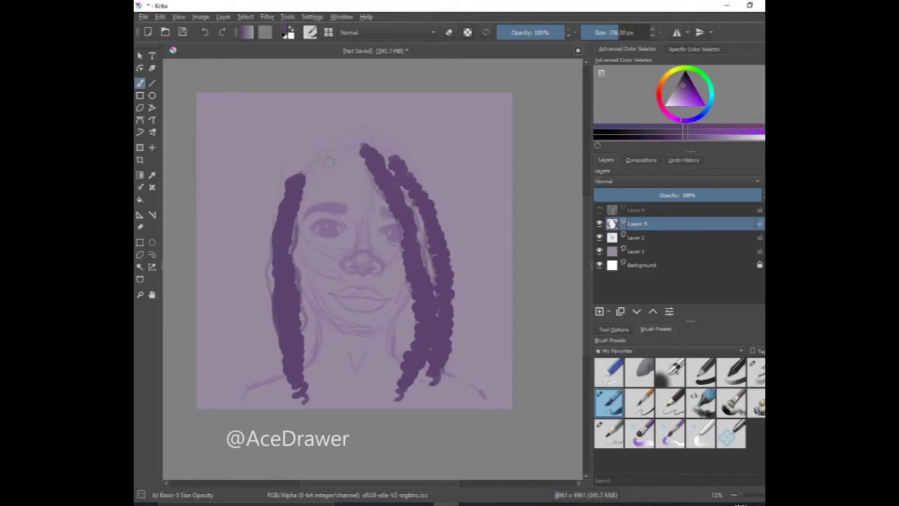
mouse_move(318, 159)
left_mouse_down()
mouse_move(358, 135)
mouse_move(406, 149)
mouse_move(455, 268)
mouse_move(453, 310)
left_mouse_up()
Add lighter purple strands down the braids and darken the left braid's inner edge
left_click(680, 88)
mouse_move(392, 147)
left_mouse_down()
mouse_move(430, 194)
mouse_move(464, 280)
mouse_move(468, 370)
mouse_move(419, 402)
left_mouse_up()
mouse_move(376, 165)
left_mouse_down()
mouse_move(442, 383)
mouse_move(415, 226)
mouse_move(432, 359)
left_mouse_up()
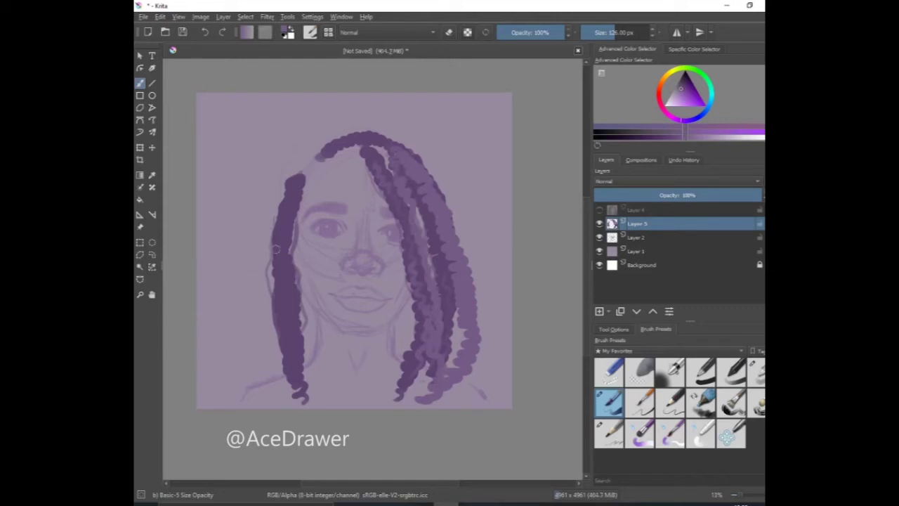
left_click_drag(287, 203, 297, 388)
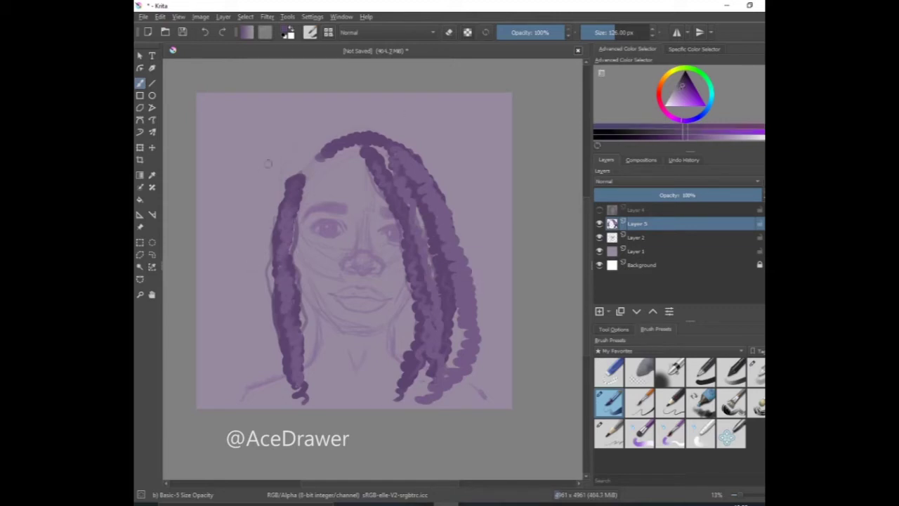
mouse_move(295, 162)
left_mouse_down()
mouse_move(268, 246)
mouse_move(259, 351)
mouse_move(263, 340)
left_mouse_up()
mouse_move(313, 303)
left_mouse_down()
mouse_move(313, 344)
mouse_move(295, 404)
left_mouse_up()
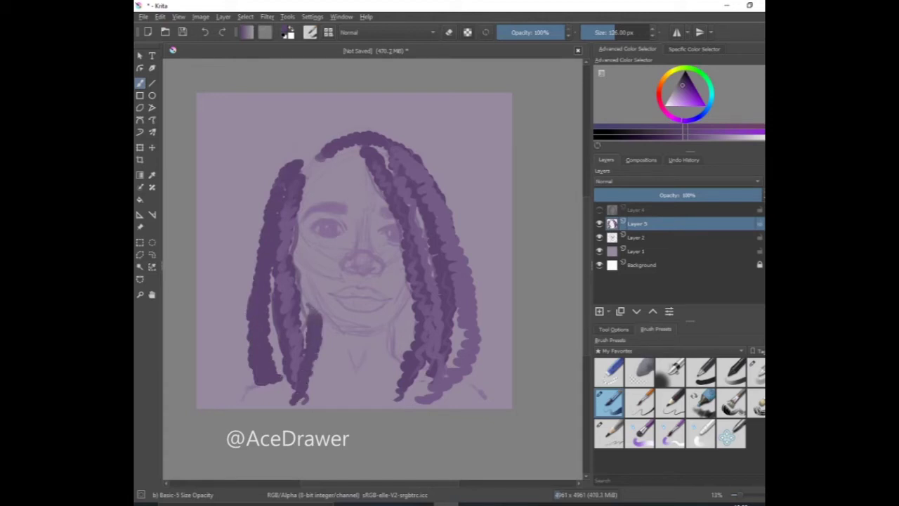
left_click_drag(301, 283, 309, 313)
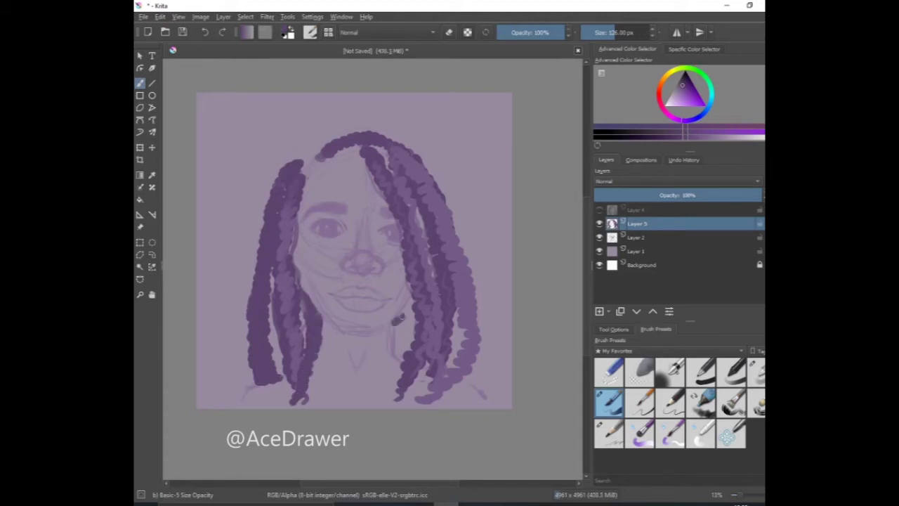
Darken the right braid and both braid bottoms, using 73 px and 43 px brushes
key("bracketleft")
key("bracketleft")
key("bracketleft")
left_click_drag(403, 292, 399, 362)
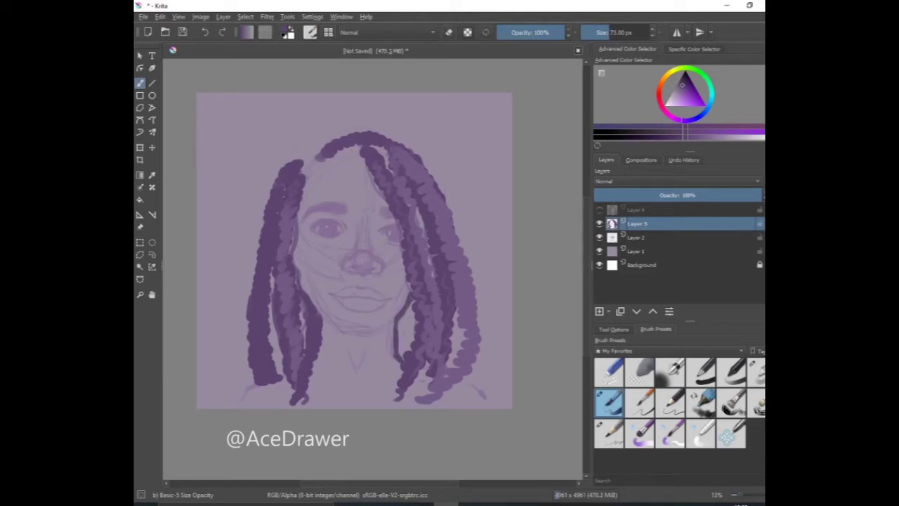
left_click_drag(400, 320, 413, 351)
left_click_drag(412, 298, 411, 343)
key("bracketleft")
key("bracketleft")
left_click_drag(318, 361, 312, 382)
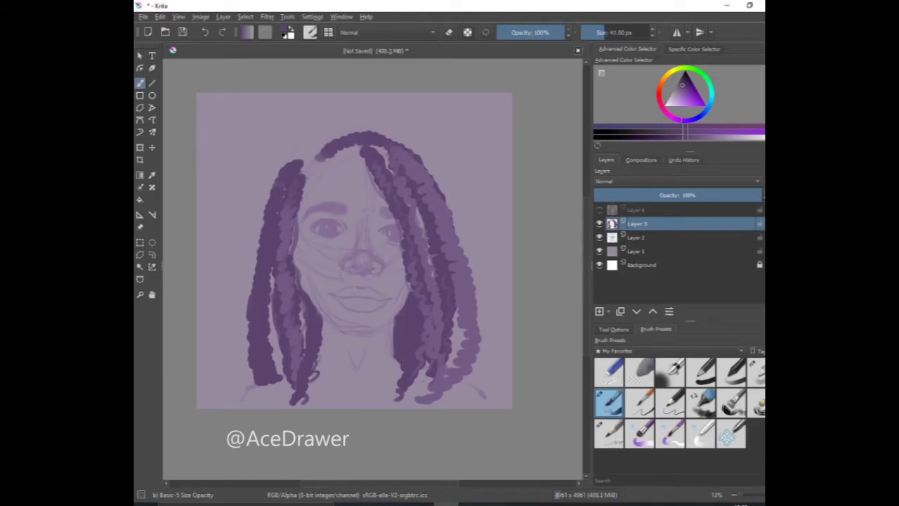
left_click_drag(400, 357, 397, 378)
key("bracketright")
mouse_move(417, 177)
left_mouse_down()
mouse_move(443, 197)
mouse_move(462, 278)
left_mouse_up()
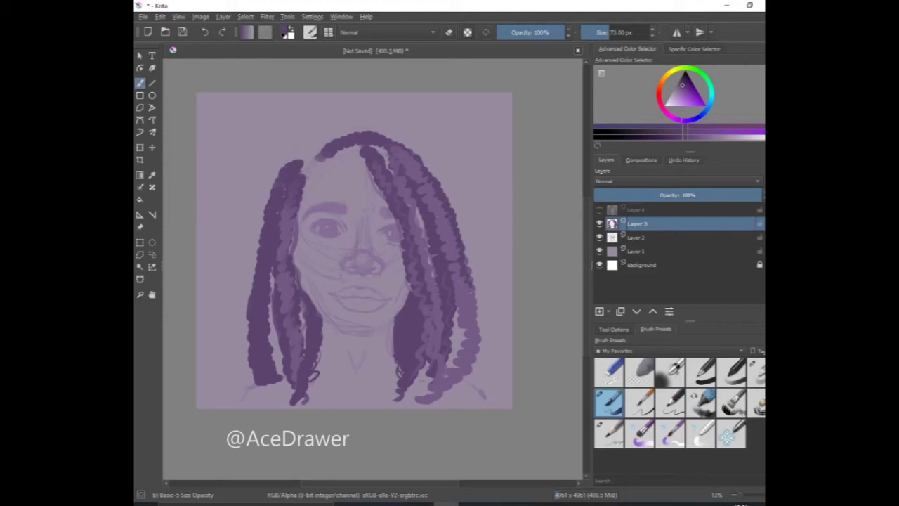
key("bracketright")
mouse_move(306, 160)
left_mouse_down()
mouse_move(285, 154)
mouse_move(270, 204)
left_mouse_up()
key("ctrl+z")
Darken the right braid and the hair crown near the part with a 118 px brush
mouse_move(312, 158)
left_mouse_down()
mouse_move(352, 127)
mouse_move(396, 128)
mouse_move(372, 125)
mouse_move(410, 146)
mouse_move(408, 182)
mouse_move(447, 240)
left_mouse_up()
key("ctrl+z")
key("bracketleft")
key("bracketleft")
key("bracketleft")
key("bracketright")
key("bracketright")
key("bracketright")
left_click_drag(451, 274, 459, 320)
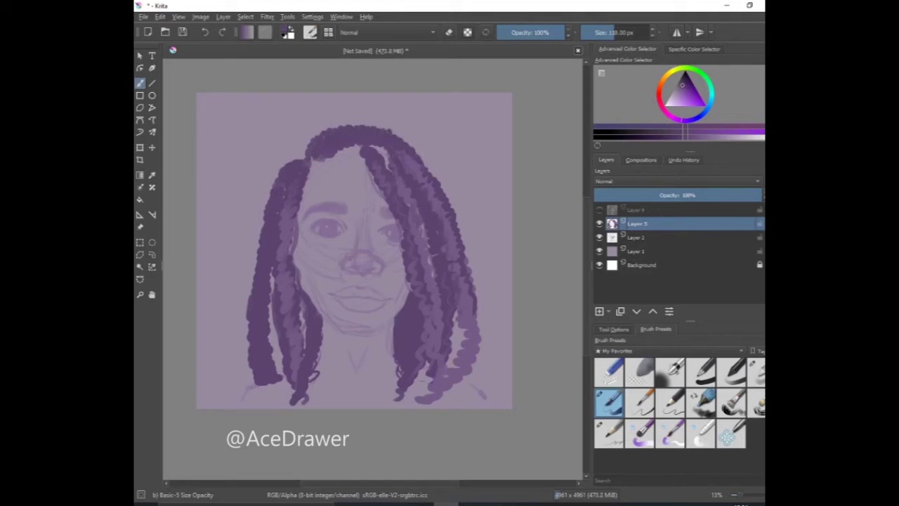
left_click_drag(421, 225, 443, 308)
mouse_move(390, 171)
left_mouse_down()
mouse_move(371, 141)
mouse_move(340, 155)
mouse_move(316, 186)
left_mouse_up()
Add small curls at the braid ends and top-left of the hair with a 15 px brush
key("bracketleft")
key("bracketleft")
key("bracketleft")
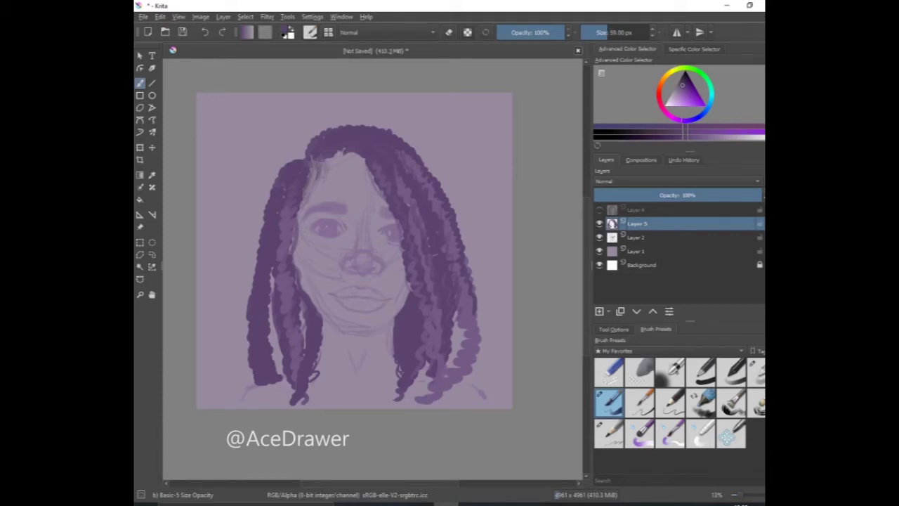
key("bracketleft")
key("bracketleft")
key("bracketleft")
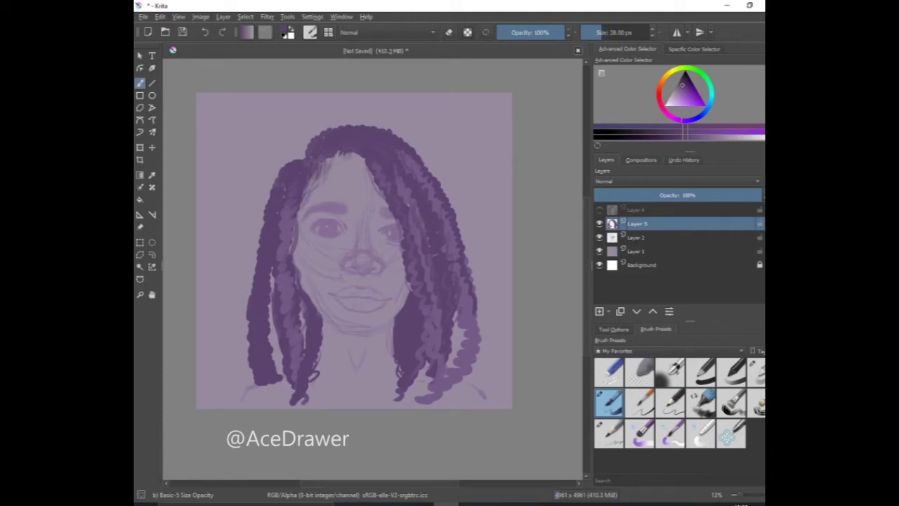
key("bracketleft")
key("bracketleft")
left_click_drag(457, 217, 461, 242)
left_click_drag(285, 384, 264, 403)
left_click_drag(413, 370, 422, 399)
left_click_drag(455, 373, 437, 406)
left_click_drag(325, 358, 320, 387)
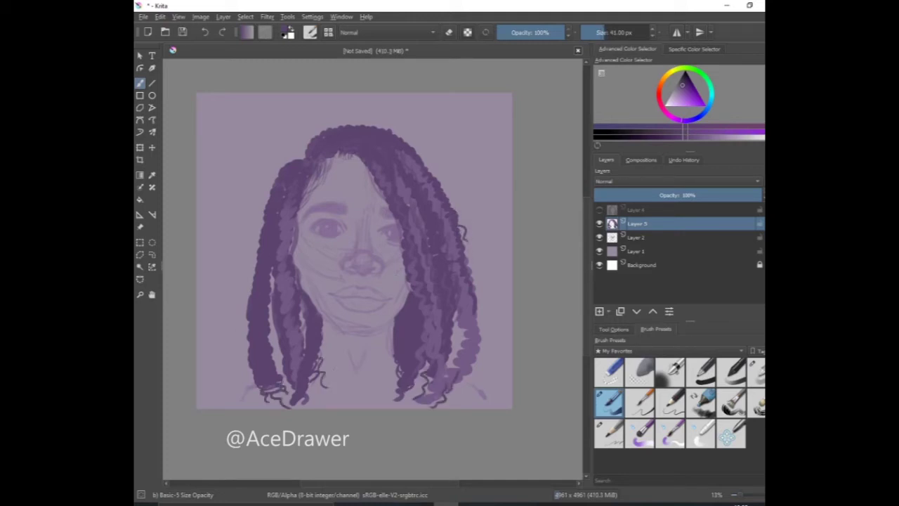
left_click(506, 141, "ctrl")
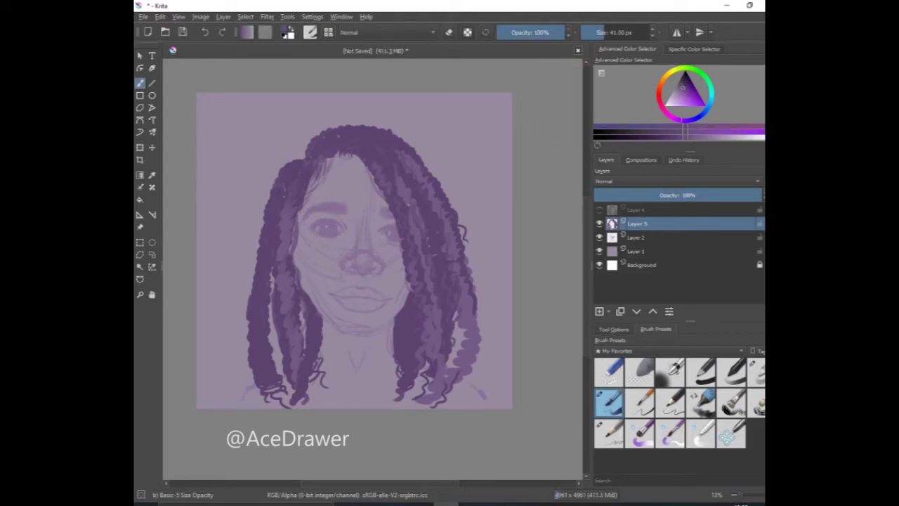
left_click_drag(313, 138, 302, 154)
Add a new blank layer below Layer 5 and touch up the right eyebrow
key("Insert")
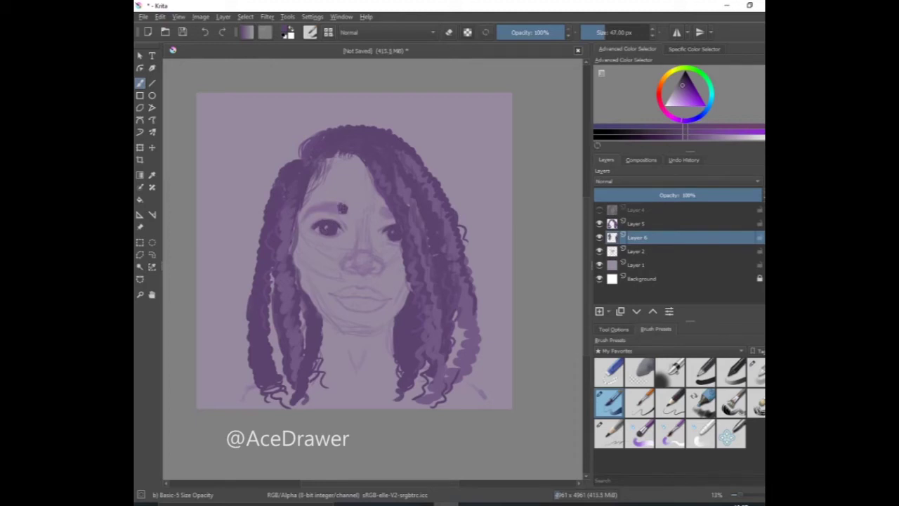
key("e")
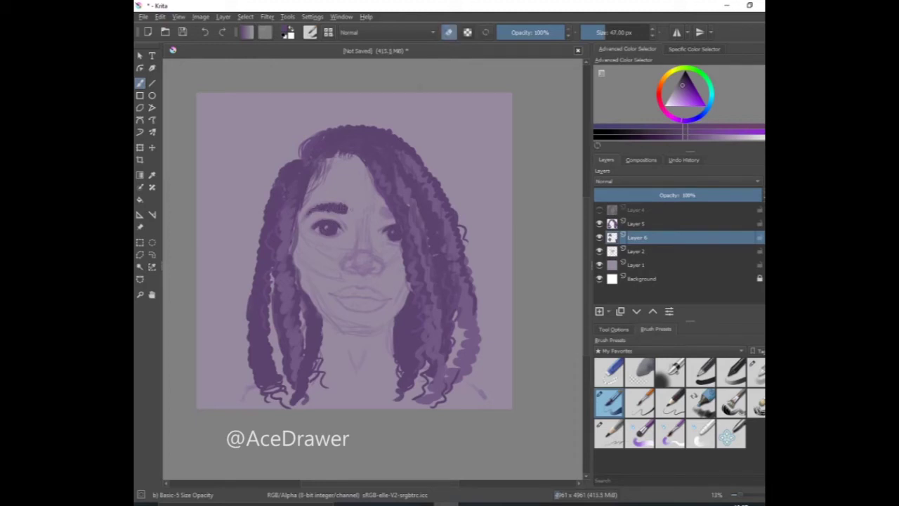
key("e")
left_click_drag(382, 209, 386, 216)
key("bracketleft")
key("bracketleft")
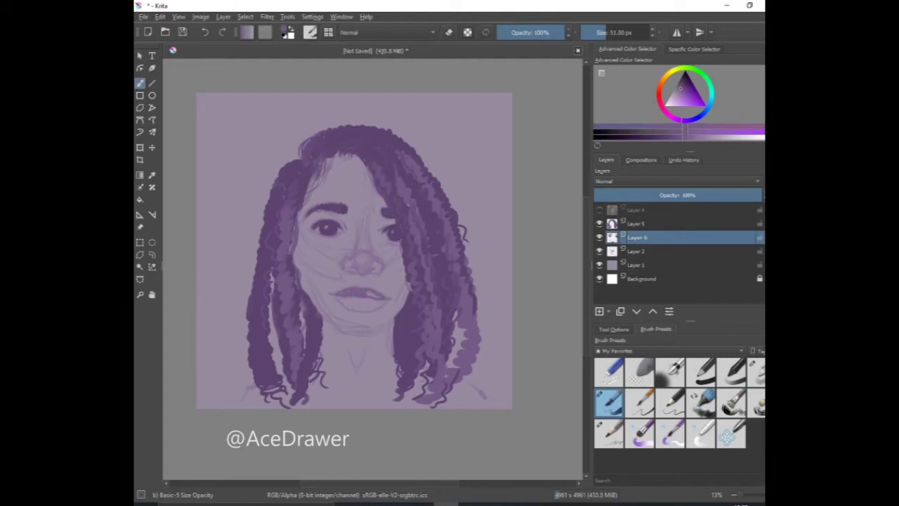
Sample dark purple from the hair and paint the lips and the area below them
left_click(432, 184, "ctrl")
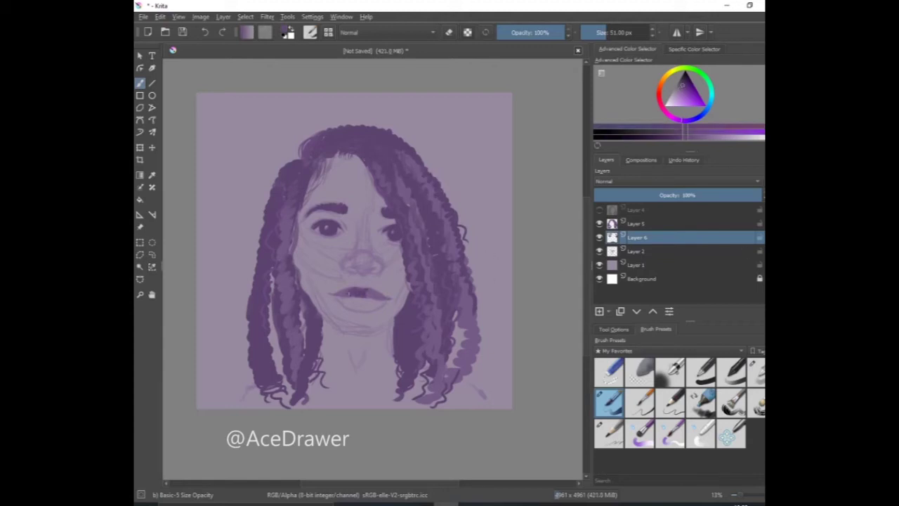
left_click(465, 338, "ctrl")
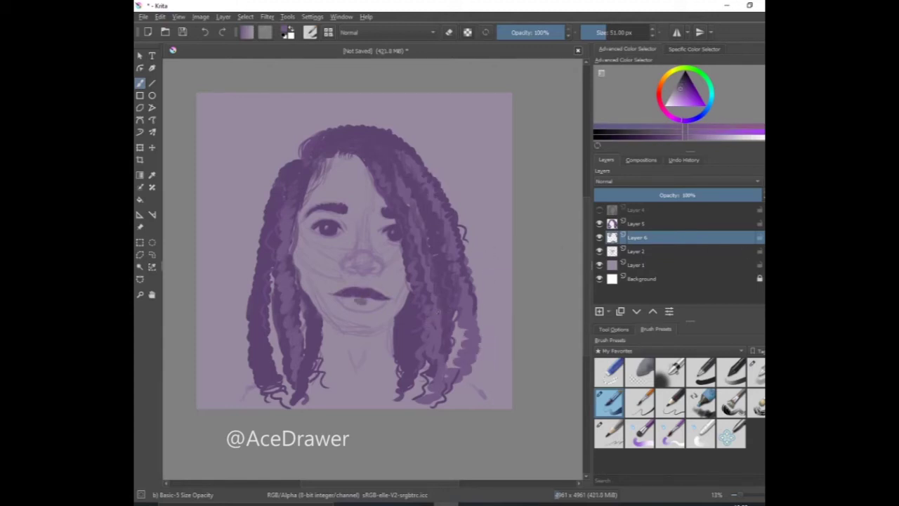
key("bracketleft")
key("bracketleft")
key("bracketleft")
left_click_drag(357, 307, 377, 303)
key("bracketright")
key("bracketright")
key("bracketright")
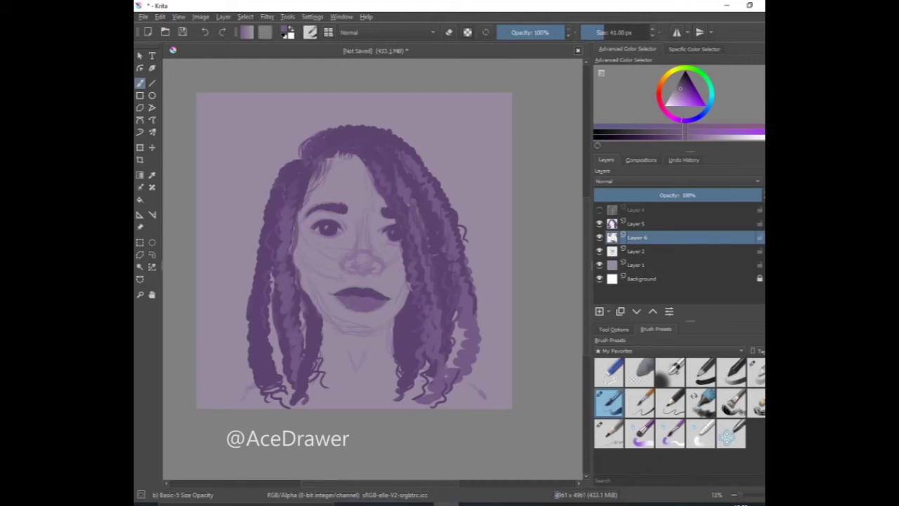
key("k")
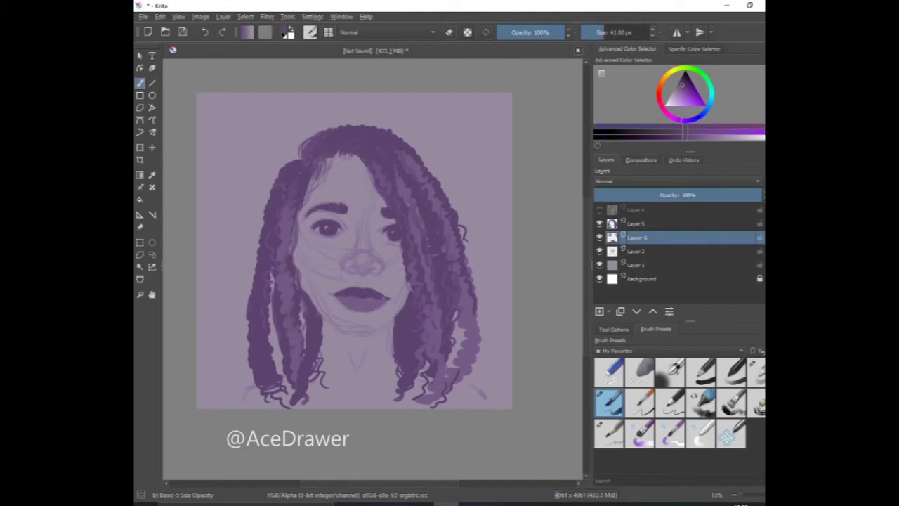
key("bracketleft")
key("l")
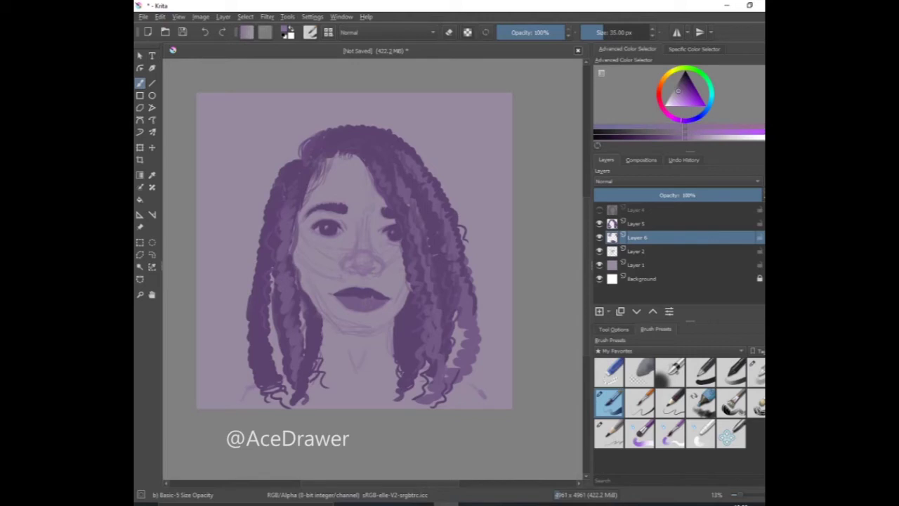
key("l")
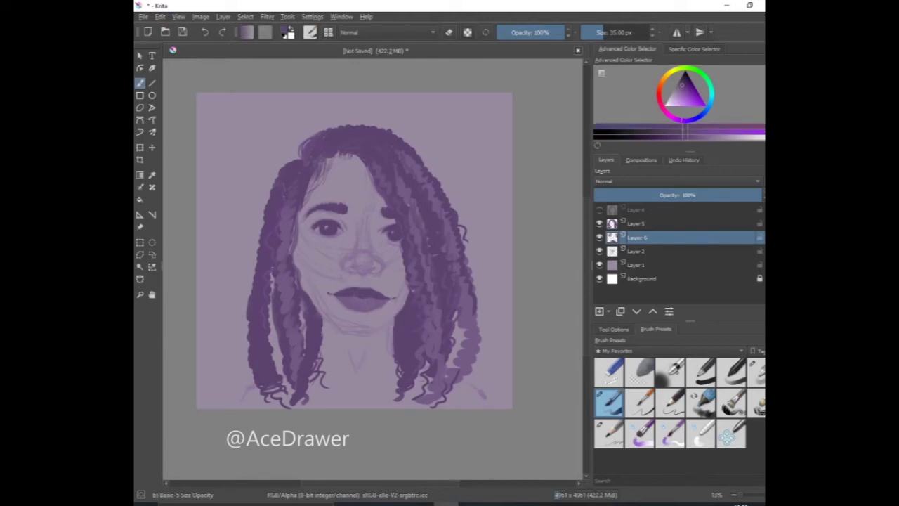
Add Layer 7 above Layer 1 and make it the active layer
left_click(636, 265)
left_click(599, 311)
left_click(635, 238)
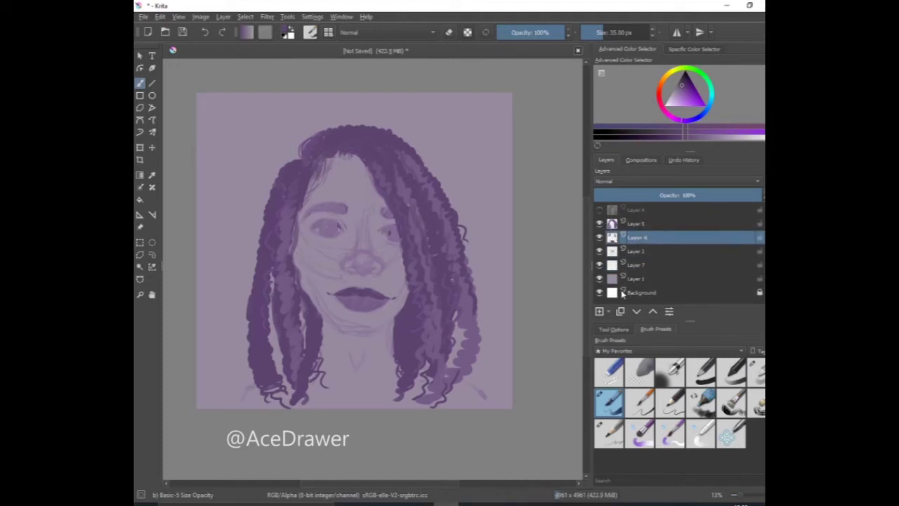
left_click(636, 264)
Block in large light and dark purple shade blobs on the cheeks, nose, chin and forehead
key("k")
left_click_drag(302, 253, 330, 271)
mouse_move(393, 256)
left_mouse_down()
mouse_move(361, 261)
mouse_move(362, 321)
left_mouse_up()
left_click_drag(365, 176, 348, 184)
key("l")
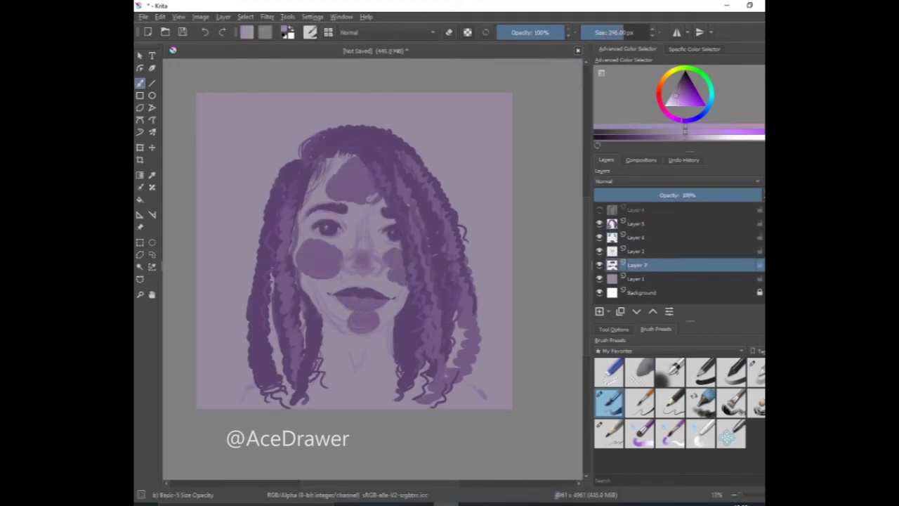
left_click_drag(309, 253, 334, 266)
mouse_move(393, 257)
left_mouse_down()
mouse_move(362, 260)
mouse_move(362, 323)
left_mouse_up()
left_click_drag(358, 169, 330, 224)
key("k")
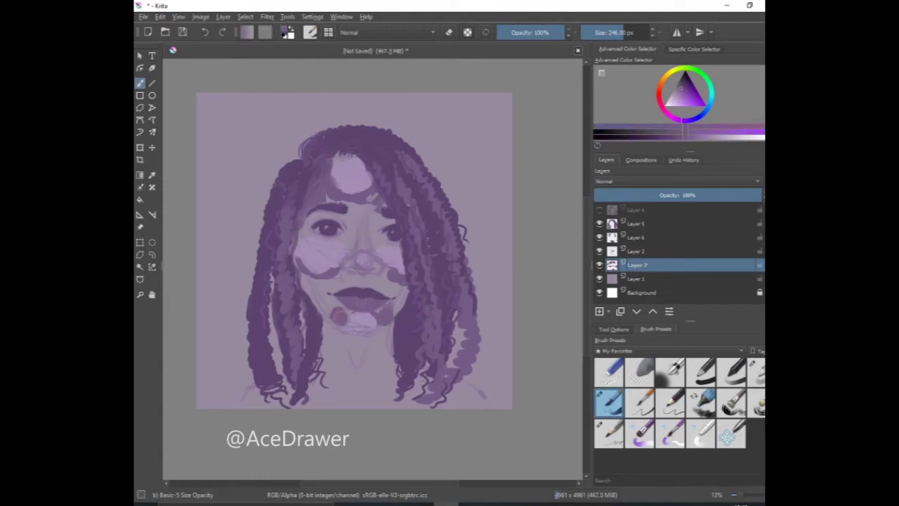
left_click_drag(330, 277, 344, 320)
left_click_drag(344, 239, 379, 246)
Shade around the eyes, brows, nose, lips and chin in alternating dark and light purples
key("k")
mouse_move(309, 217)
left_mouse_down()
mouse_move(386, 221)
mouse_move(354, 218)
mouse_move(387, 280)
left_mouse_up()
key("l")
key("k")
key("l")
key("k")
mouse_move(341, 252)
left_mouse_down()
mouse_move(347, 267)
mouse_move(390, 274)
left_mouse_up()
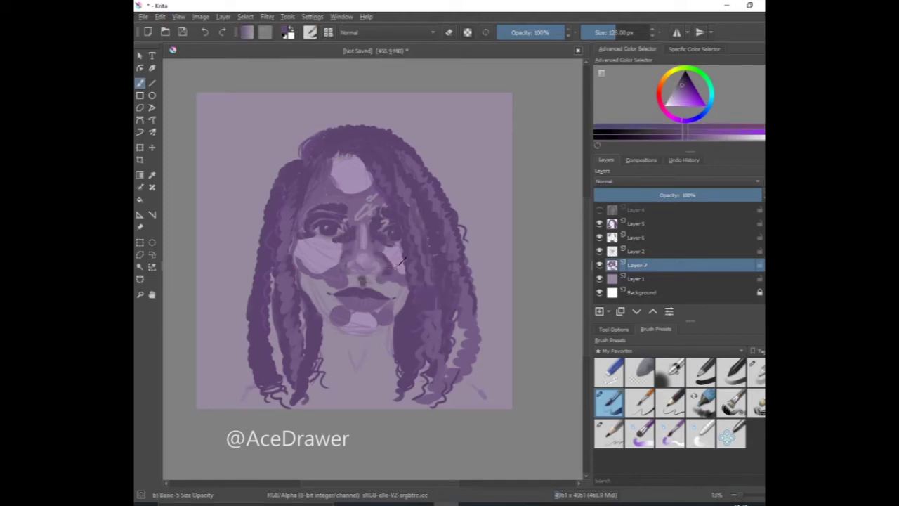
key("l")
left_click_drag(368, 312, 378, 317)
key("k")
left_click_drag(383, 282, 411, 317)
left_click_drag(330, 274, 302, 323)
Refine the cheek, lip and chin shading with alternating light and dark strokes
key("l")
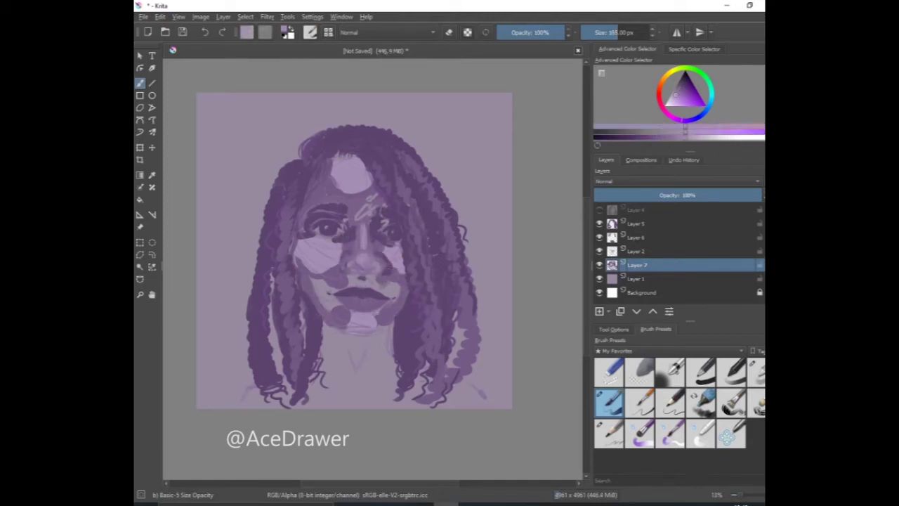
left_click_drag(316, 292, 333, 310)
key("k")
left_click_drag(369, 253, 411, 278)
left_click_drag(424, 293, 439, 313)
key("l")
left_click_drag(350, 261, 379, 266)
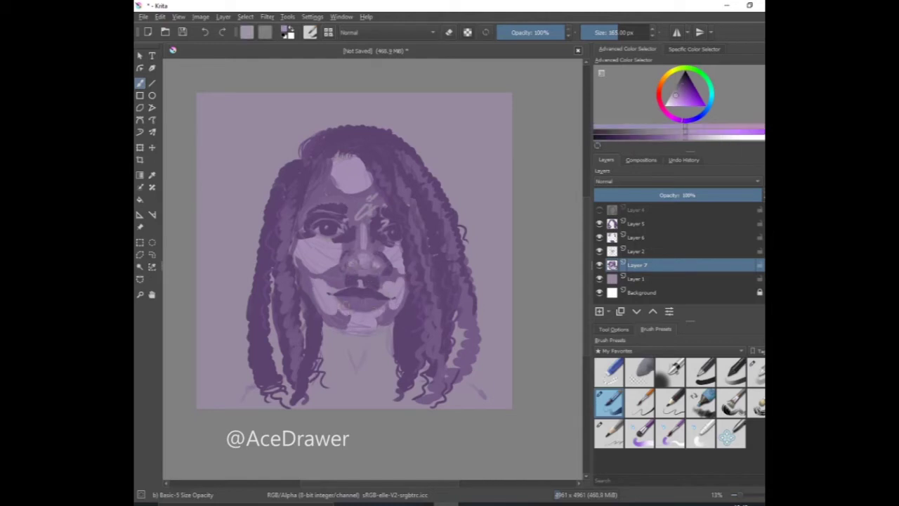
key("k")
left_click_drag(338, 302, 385, 312)
key("l")
mouse_move(366, 344)
left_mouse_down()
mouse_move(351, 372)
mouse_move(367, 372)
mouse_move(330, 355)
left_mouse_up()
key("k")
Paint dark shading down the neck and under the chin
left_click_drag(326, 323, 312, 392)
mouse_move(390, 324)
left_mouse_down()
mouse_move(372, 400)
mouse_move(397, 380)
left_mouse_up()
key("k")
left_click_drag(351, 323, 320, 365)
left_click_drag(386, 340, 337, 355)
Shade the shirt with dark and light bands and lower Layer 7 opacity to about 35%
key("l")
mouse_move(393, 396)
left_mouse_down()
mouse_move(418, 414)
mouse_move(484, 400)
mouse_move(246, 396)
mouse_move(291, 397)
left_mouse_up()
key("l")
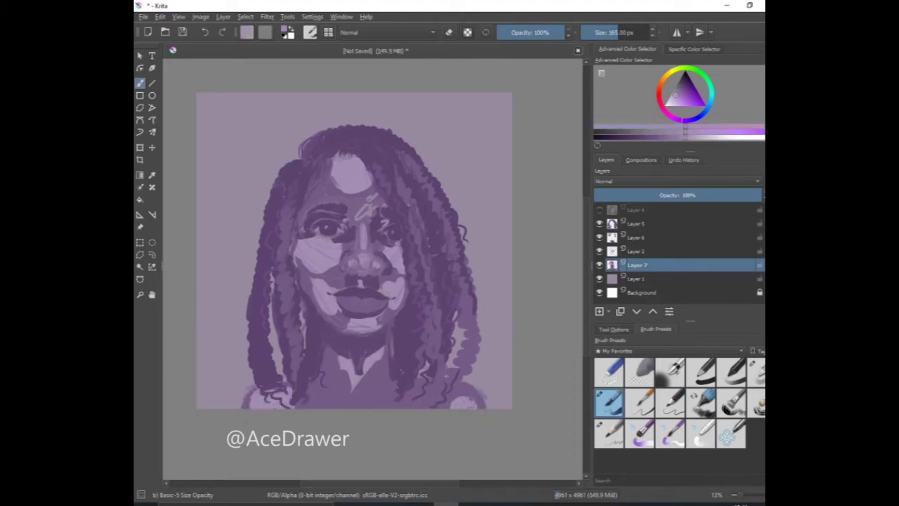
left_click_drag(421, 407, 475, 383)
left_click_drag(376, 404, 399, 394)
key("k")
left_click_drag(317, 407, 402, 397)
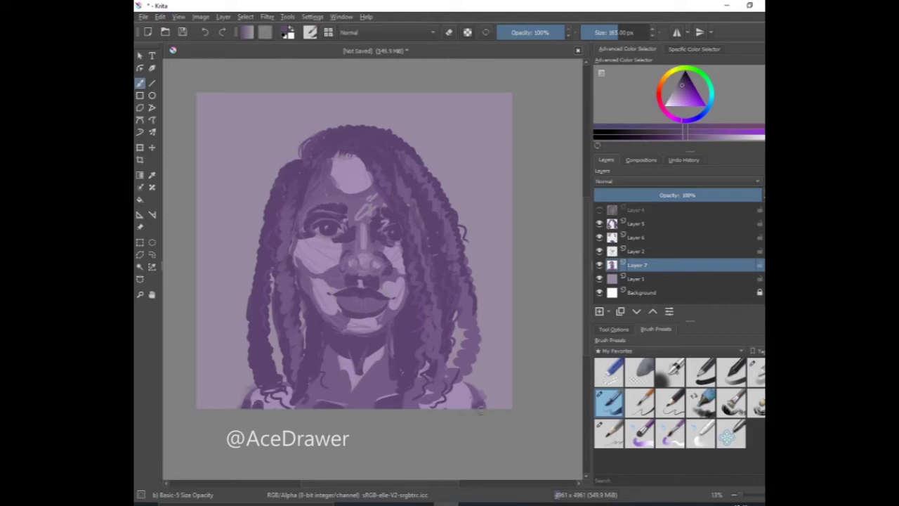
left_click_drag(668, 196, 681, 195)
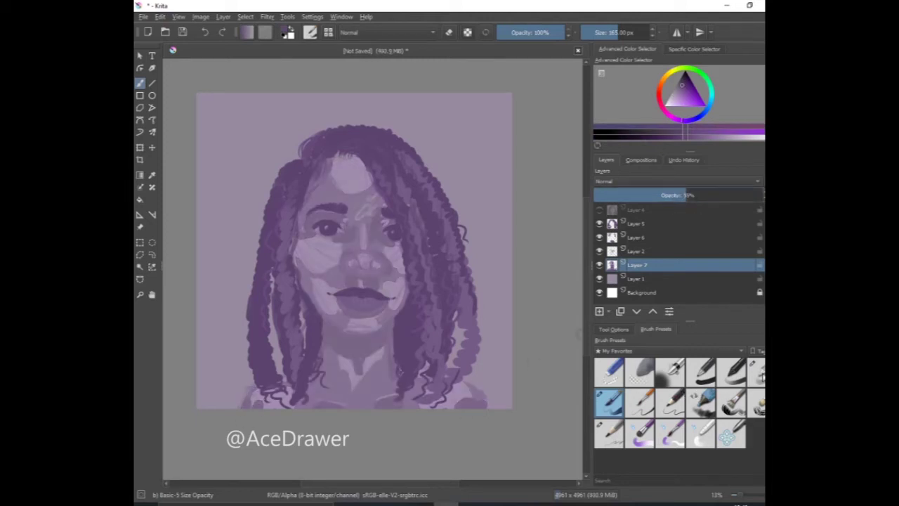
Switch to the Basic-4 Flow Opacity brush and sample skin tones from the face
left_click(755, 373)
key("l")
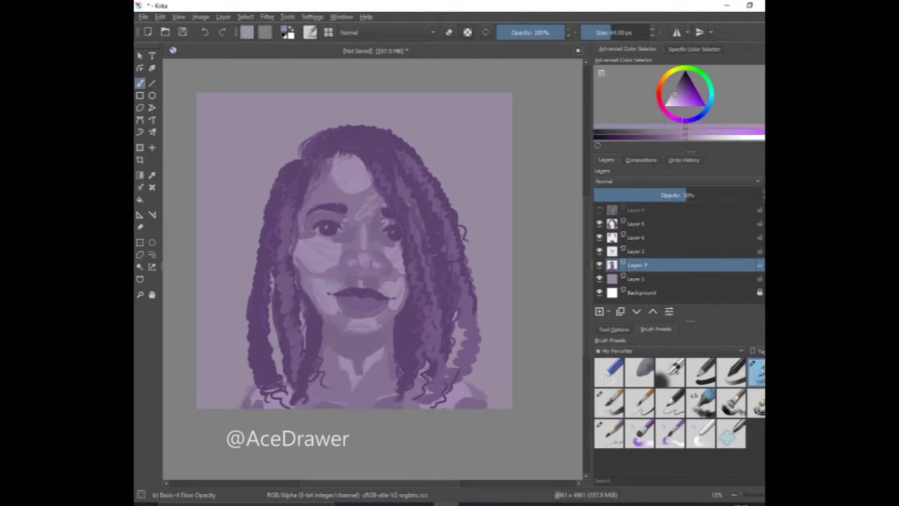
key("k")
key("k")
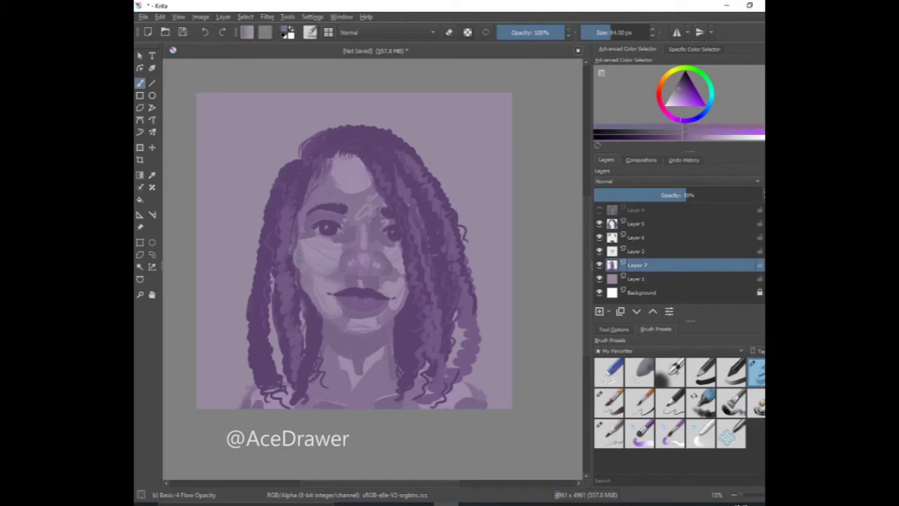
key("l")
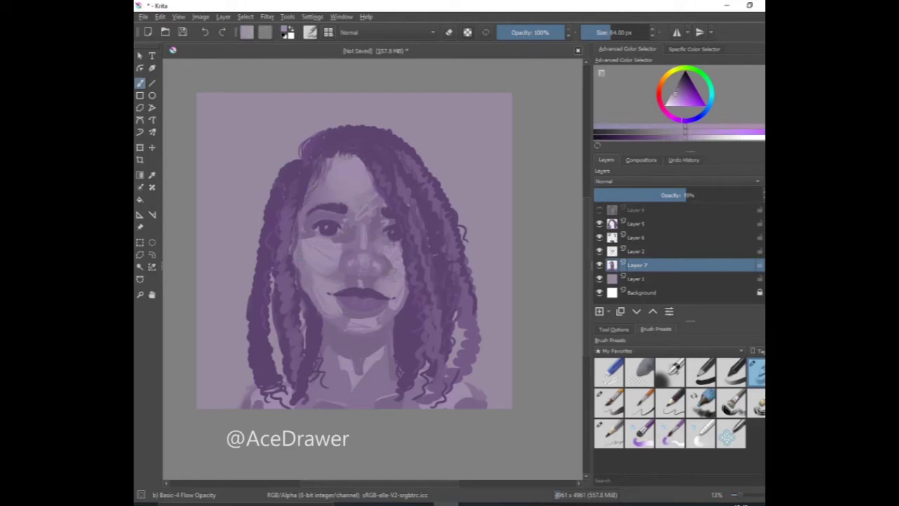
key("bracketleft")
key("bracketleft")
key("bracketleft")
key("k")
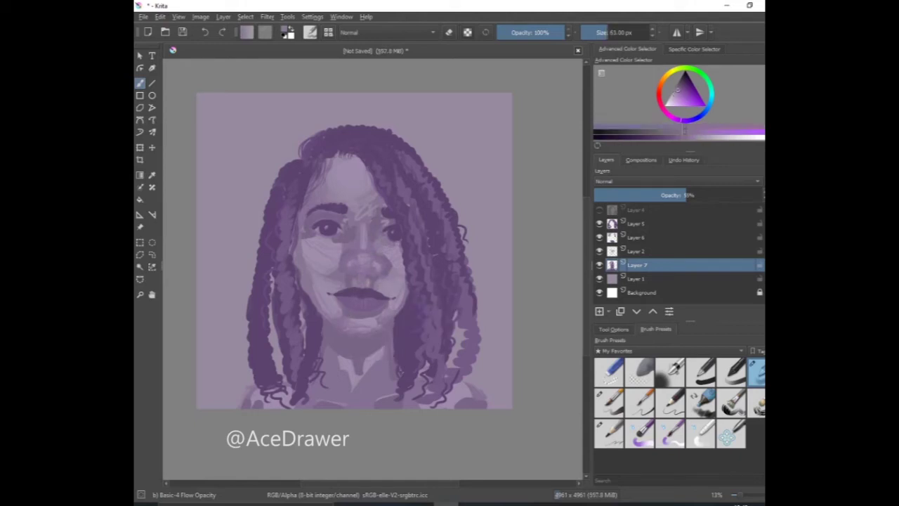
left_click(380, 223, "ctrl")
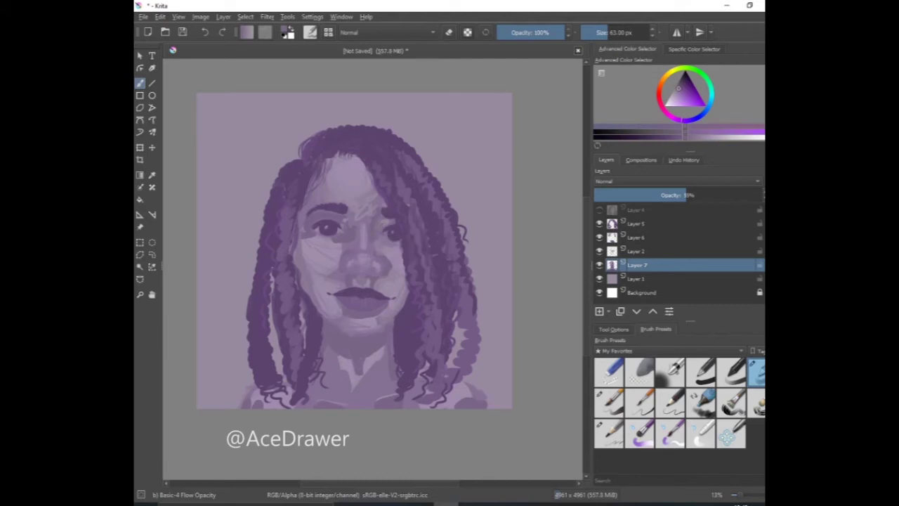
left_click(307, 210, "ctrl")
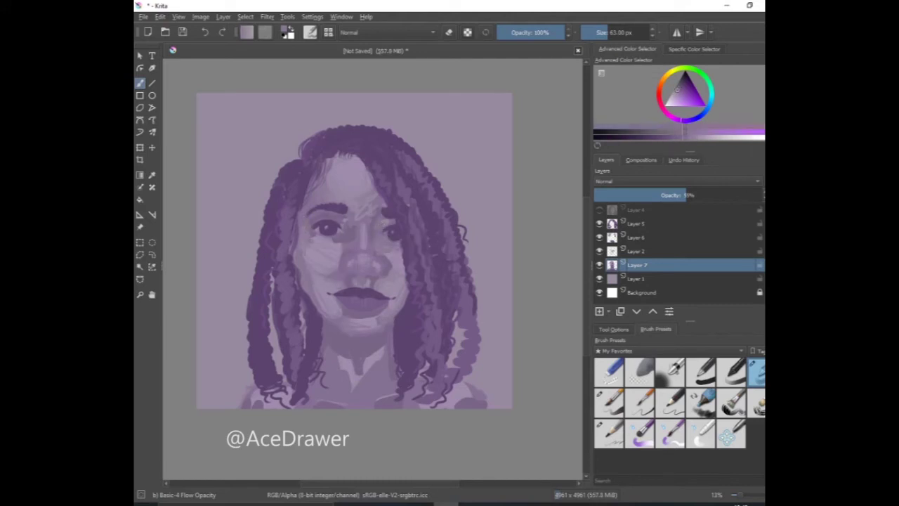
Restore Layer 7 to full opacity and sample several face tones
left_click_drag(702, 195, 760, 195)
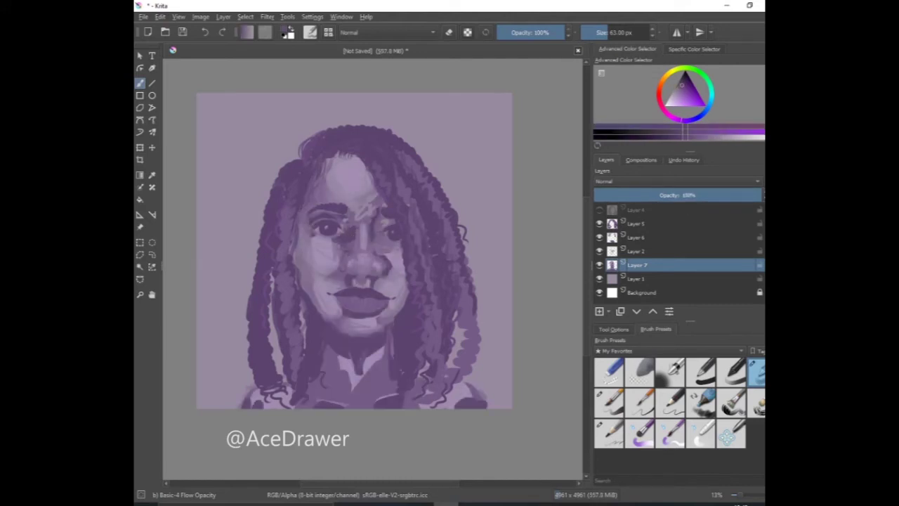
left_click(325, 301, "ctrl")
key("bracketright")
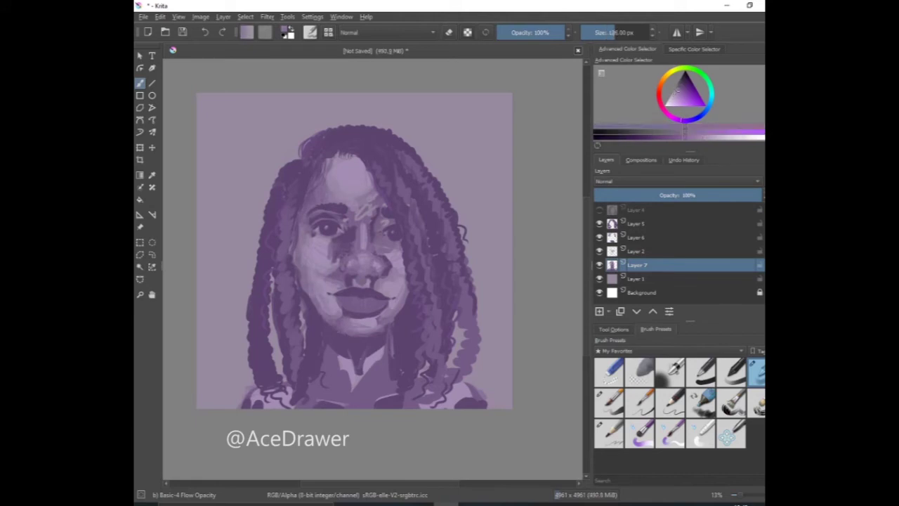
left_click(394, 323, "ctrl")
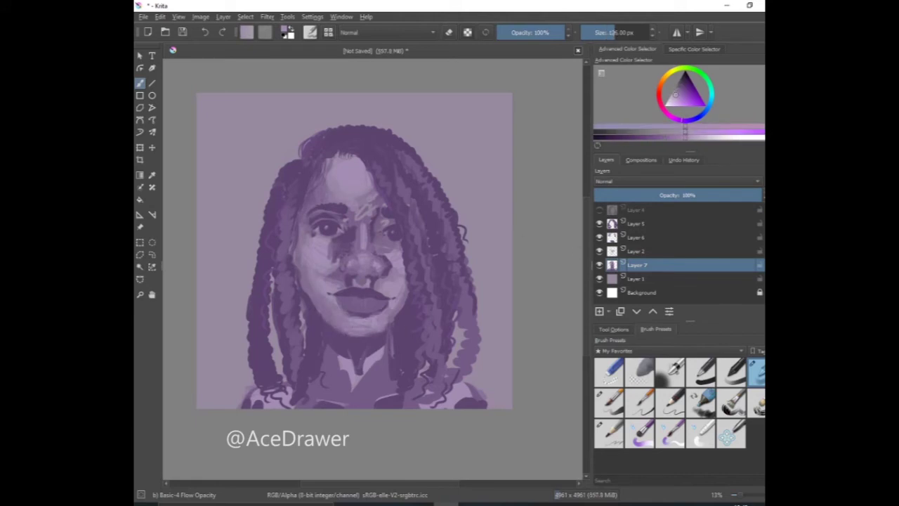
left_click(370, 334, "ctrl")
key("bracketleft")
left_click(388, 285, "ctrl")
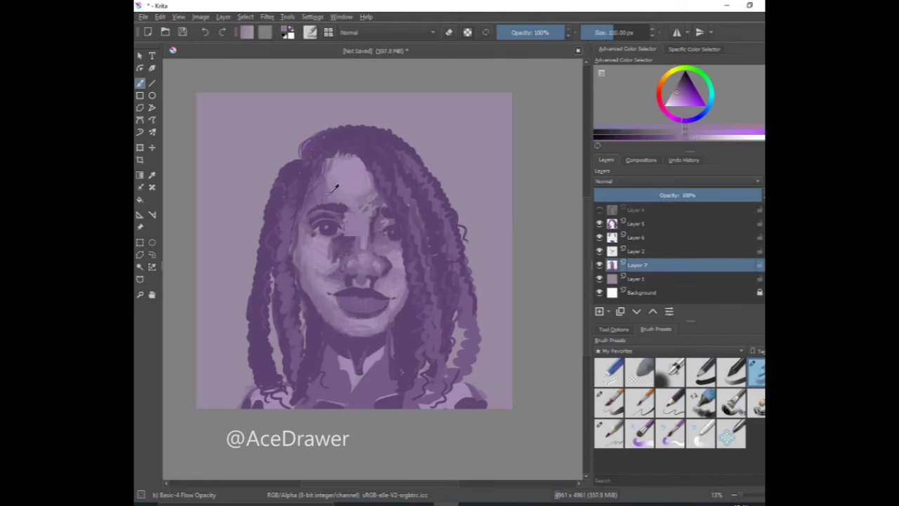
left_click(365, 236, "ctrl")
Darken the forehead, right eye area, left cheek and hairline, then pick a lighter purple
mouse_move(372, 162)
left_mouse_down()
mouse_move(358, 204)
mouse_move(347, 191)
left_mouse_up()
key("bracketleft")
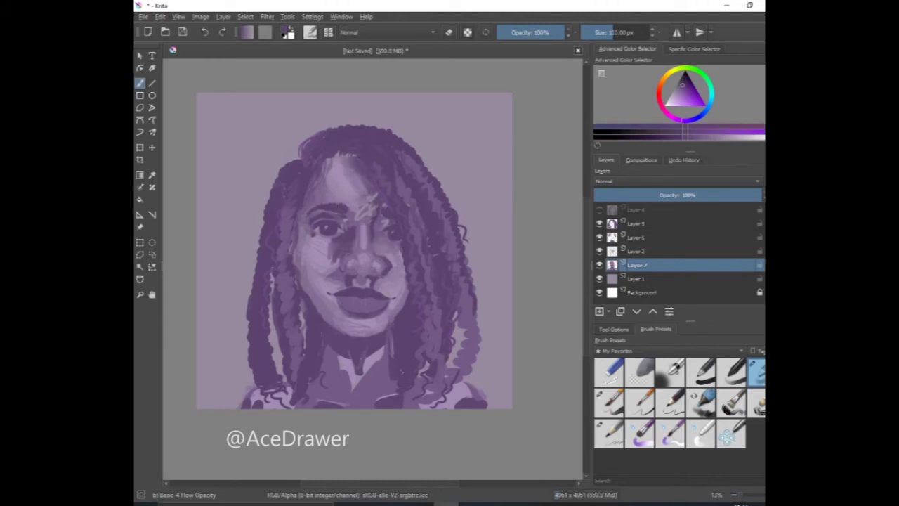
left_click_drag(397, 240, 401, 306)
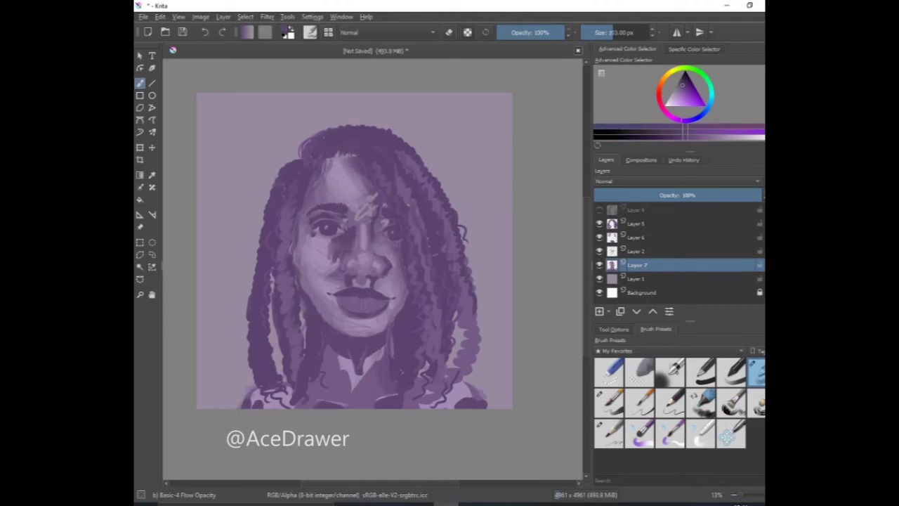
left_click_drag(298, 237, 311, 302)
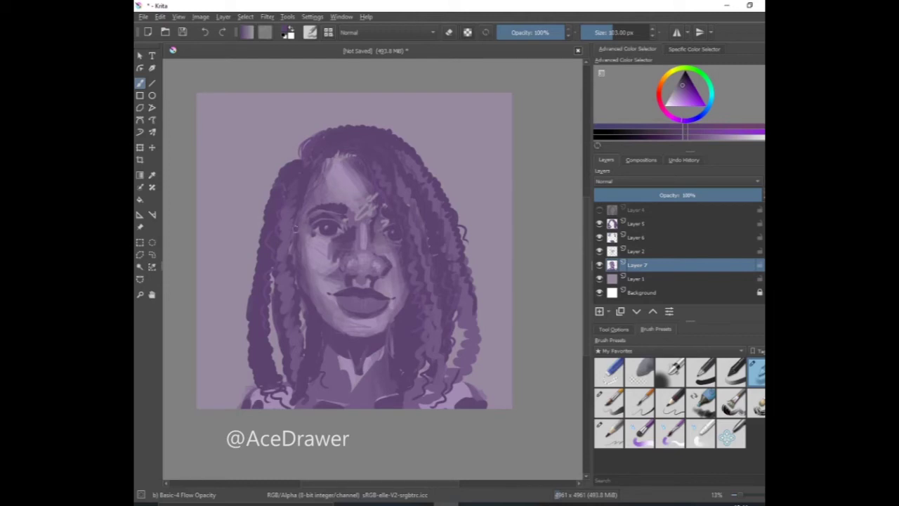
left_click_drag(360, 142, 323, 160)
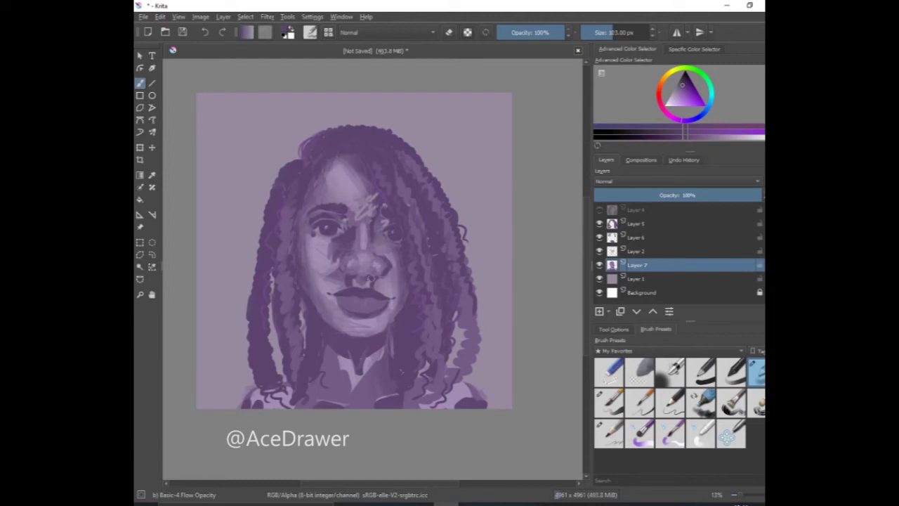
left_click(348, 264, "ctrl")
left_click(335, 253, "ctrl")
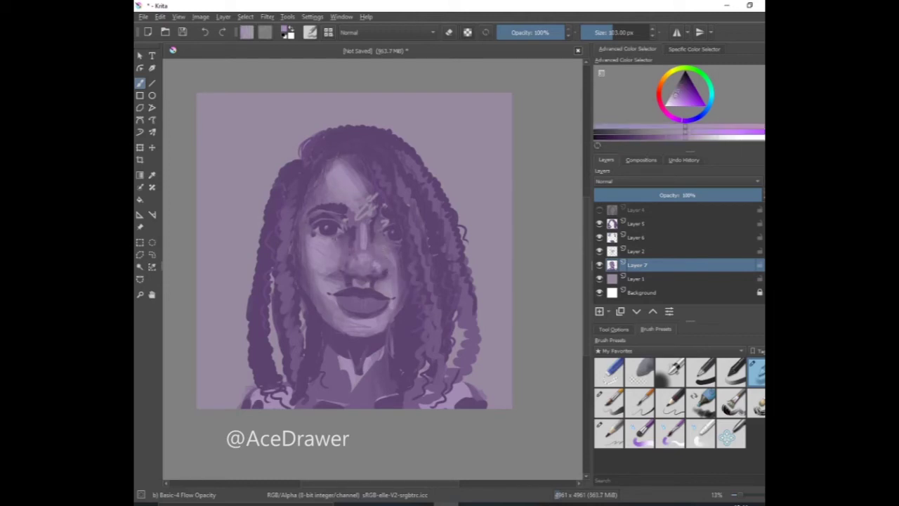
Outline and shade both nostrils with the Basic-5 Size Opacity brush, then lower Layer 2's opacity to fade the sketch lines
scroll(393, 230, "up", 2)
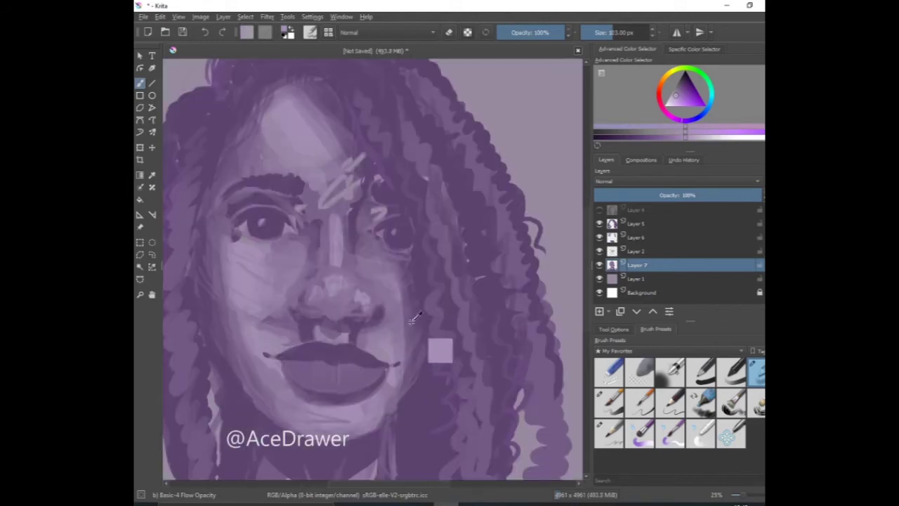
left_click(334, 288, "ctrl")
left_click(300, 248, "ctrl")
key("slash")
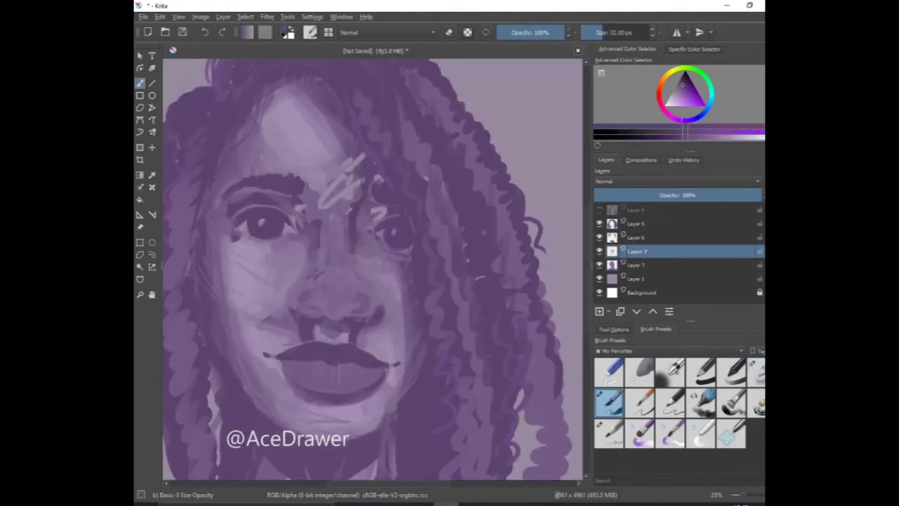
mouse_move(365, 284)
left_mouse_down()
mouse_move(351, 316)
mouse_move(307, 318)
left_mouse_up()
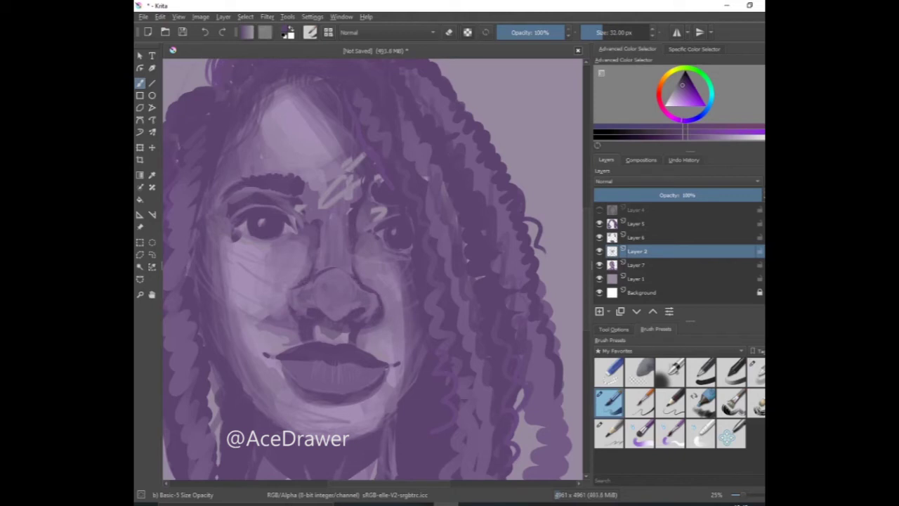
scroll(318, 309, "down", 1)
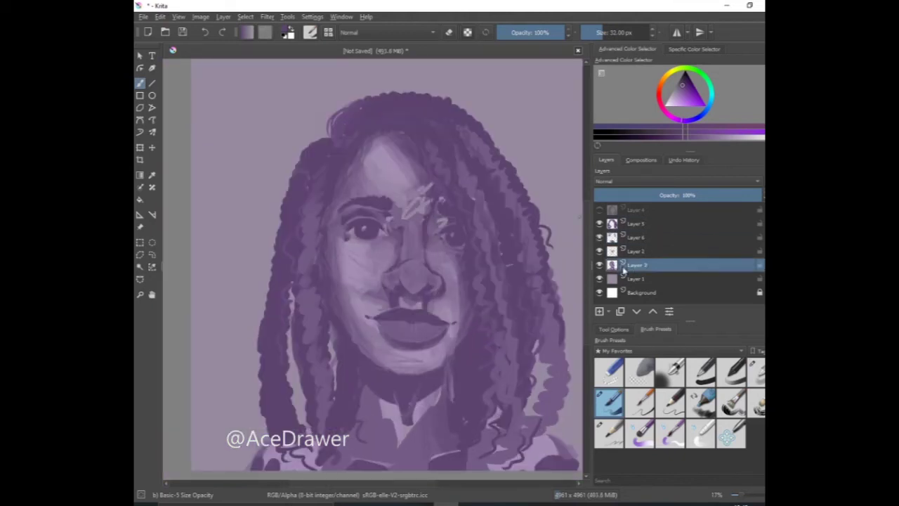
left_click_drag(698, 195, 650, 195)
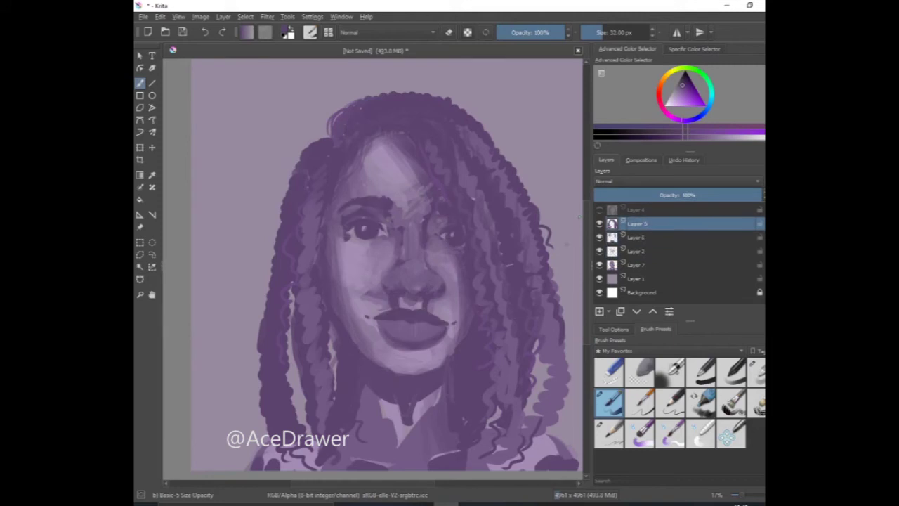
On Layer 7, paint lighter highlights on the nose, soften the tip, and shade along the bridge
left_click(636, 265)
left_click(429, 295, "ctrl")
left_click_drag(413, 276, 413, 238)
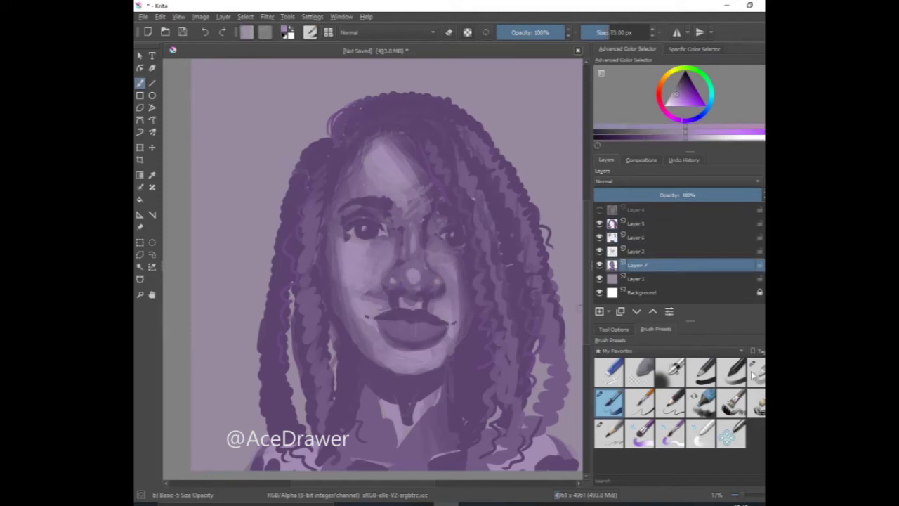
left_click(755, 371)
left_click_drag(410, 274, 421, 280)
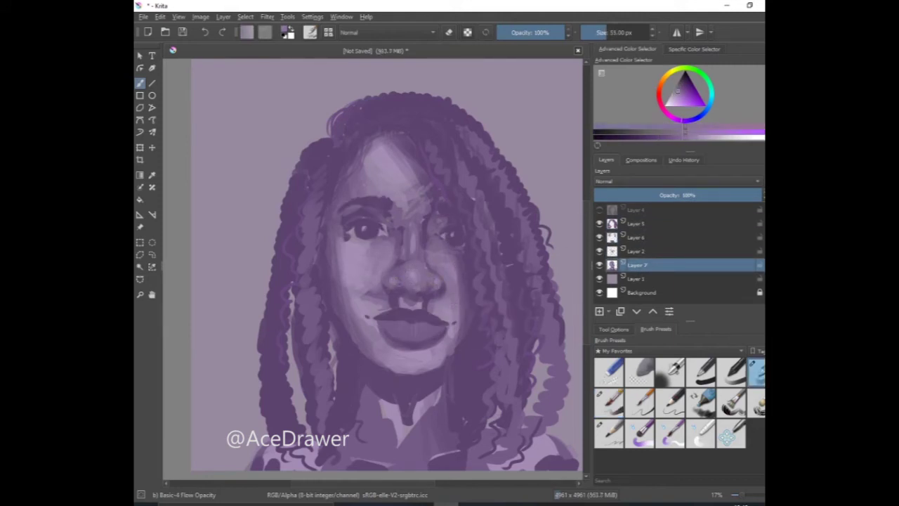
left_click(421, 250, "ctrl")
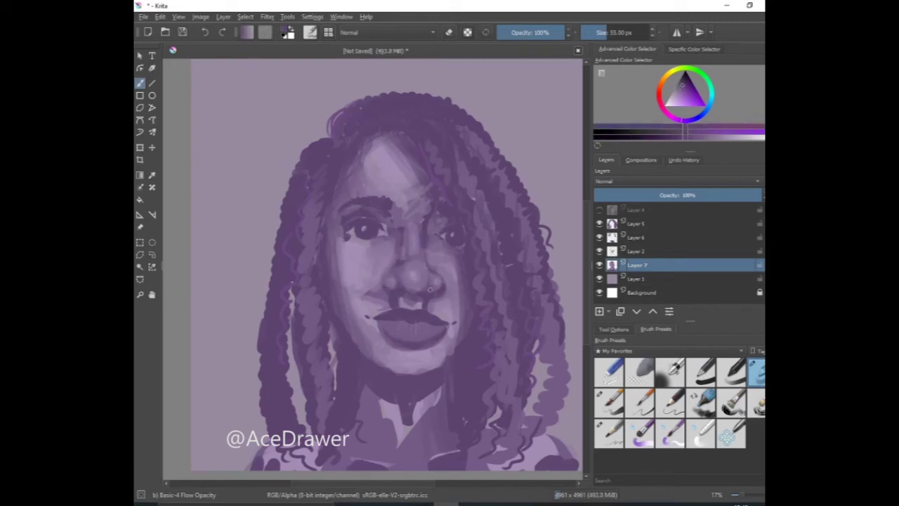
mouse_move(423, 288)
left_mouse_down()
mouse_move(424, 234)
mouse_move(442, 269)
left_mouse_up()
key("Page_Up")
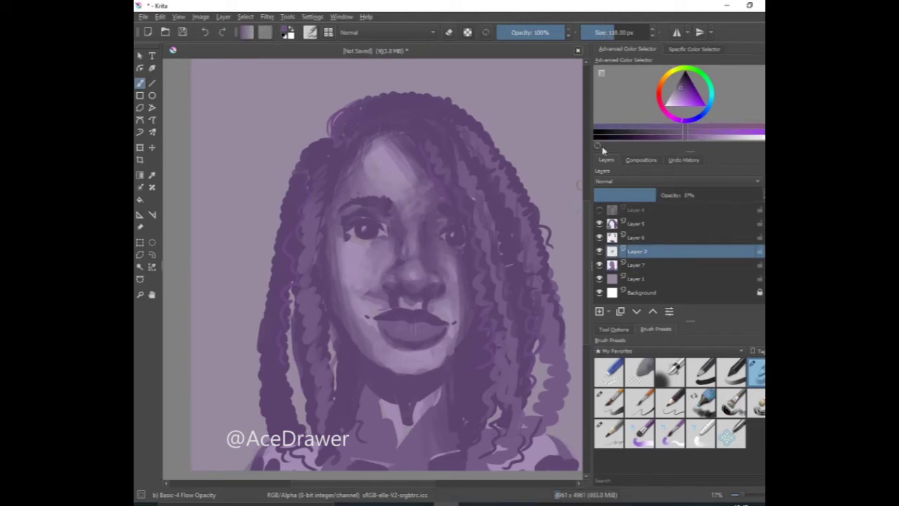
On Layer 7, paint light purple strokes across the neck and along the shoulders
key("e")
key("minus")
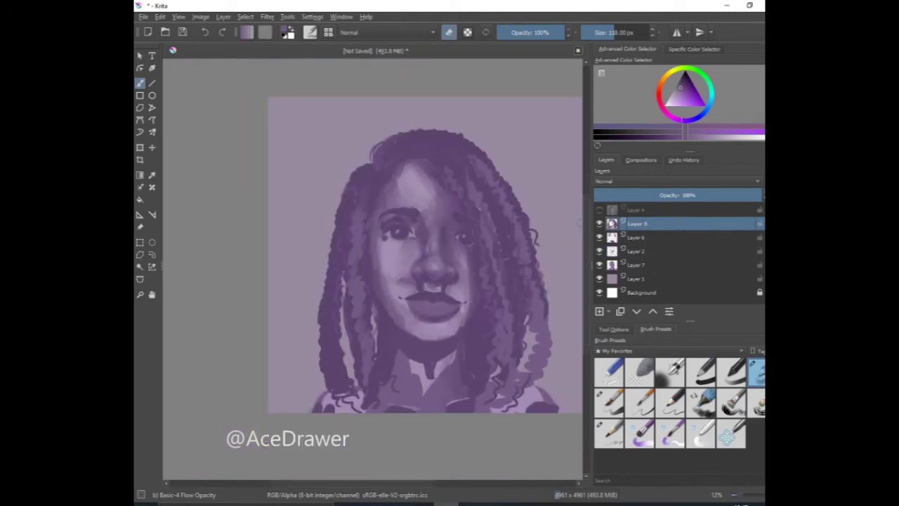
left_click(635, 265)
key("e")
left_click_drag(430, 365, 450, 390)
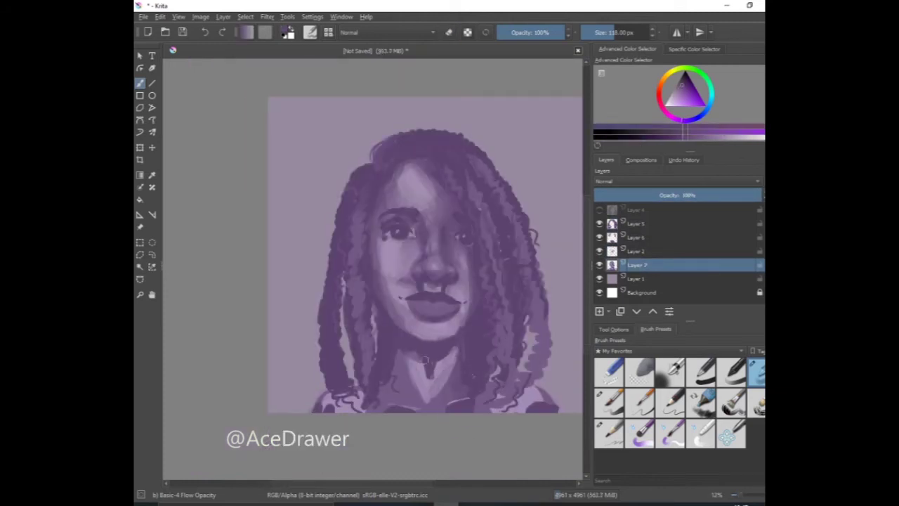
left_click(675, 95)
left_click_drag(518, 409, 542, 405)
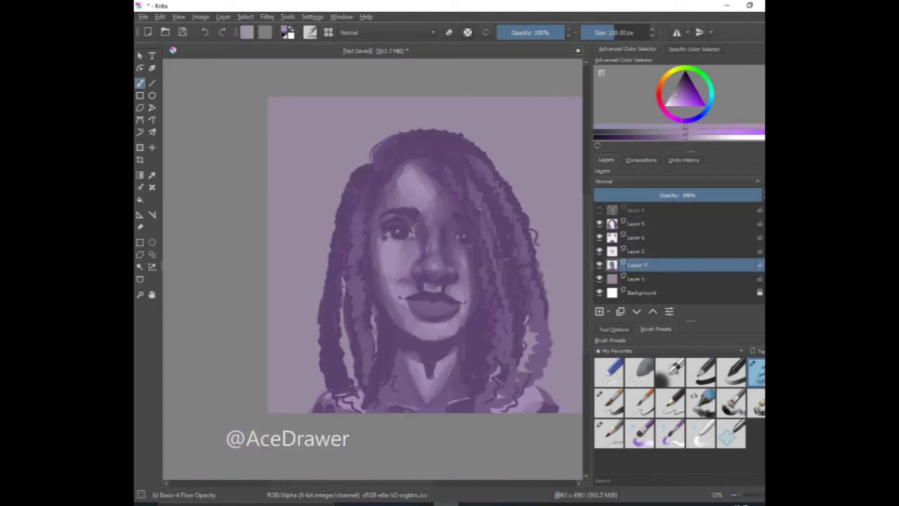
left_click_drag(479, 403, 316, 407)
left_click_drag(537, 392, 547, 411)
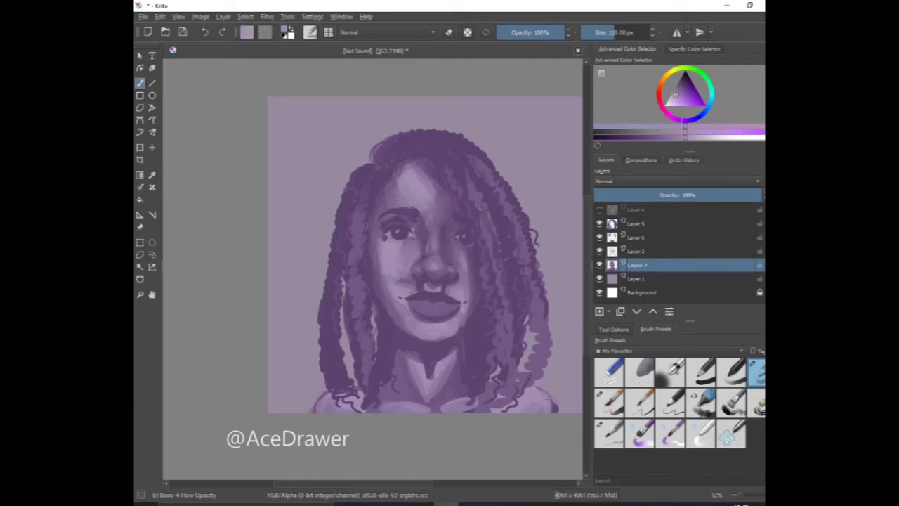
Shade the neck with darker purple strokes, refine its tones, and lower Layer 7's opacity
left_click(481, 374, "ctrl")
mouse_move(439, 365)
left_mouse_down()
mouse_move(422, 383)
mouse_move(463, 393)
left_mouse_up()
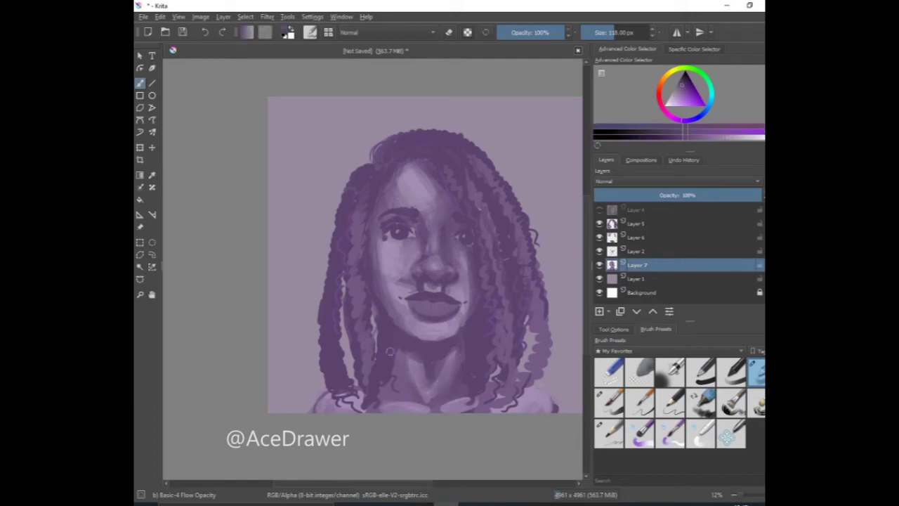
mouse_move(411, 362)
left_mouse_down()
mouse_move(402, 380)
mouse_move(430, 407)
mouse_move(487, 409)
left_mouse_up()
left_click(421, 393, "ctrl")
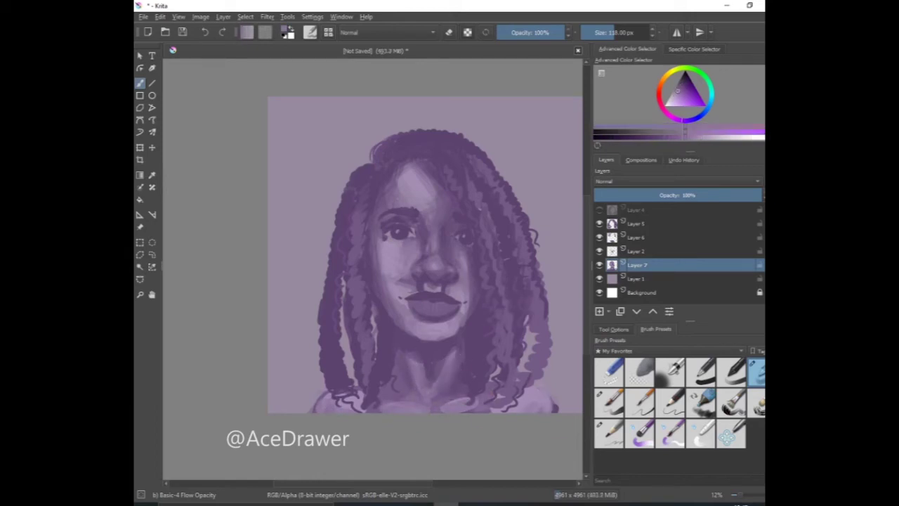
left_click(455, 404, "ctrl")
left_click_drag(674, 195, 736, 195)
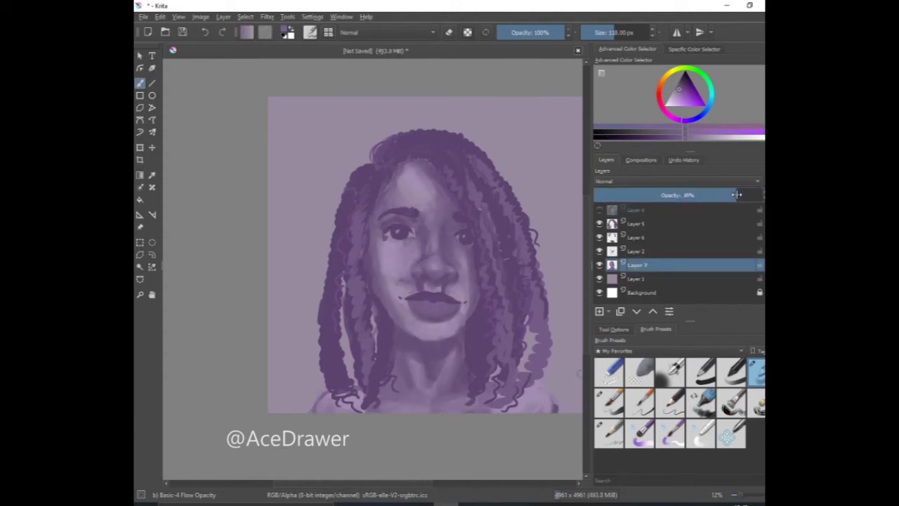
mouse_move(639, 264)
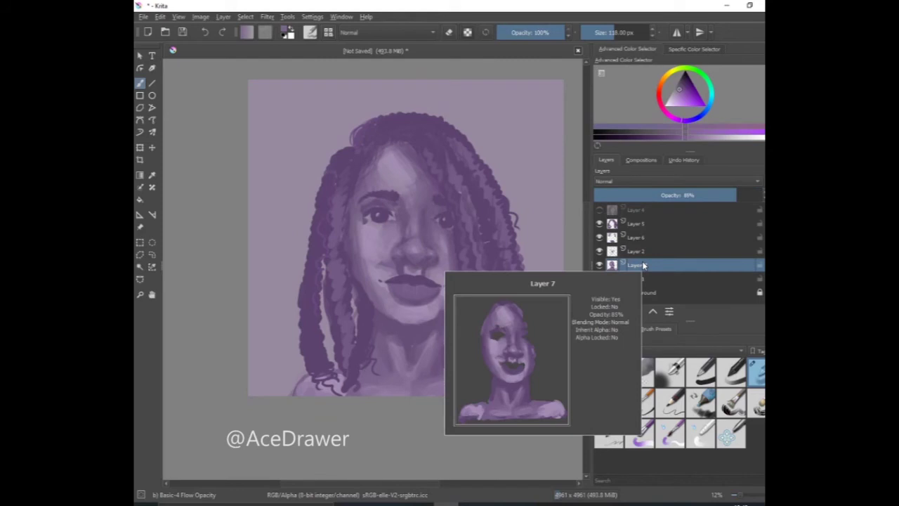
left_click(642, 238)
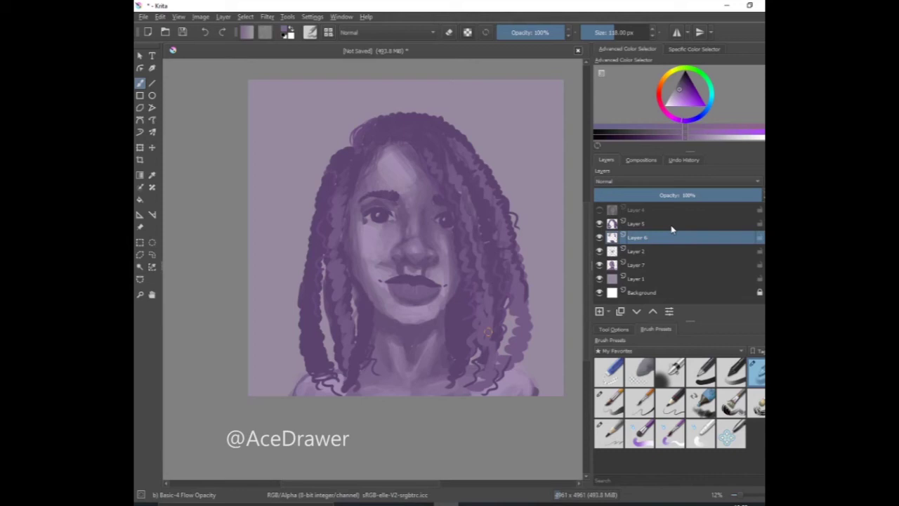
On a new Layer 8, paint orange cuffs and beads on braids on both sides, then lower its opacity
key("Insert")
left_click(687, 109)
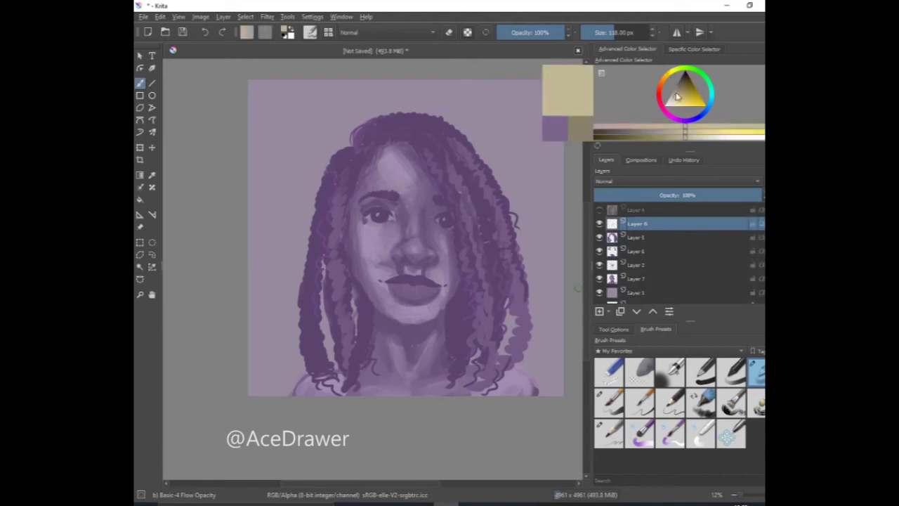
left_click(608, 401)
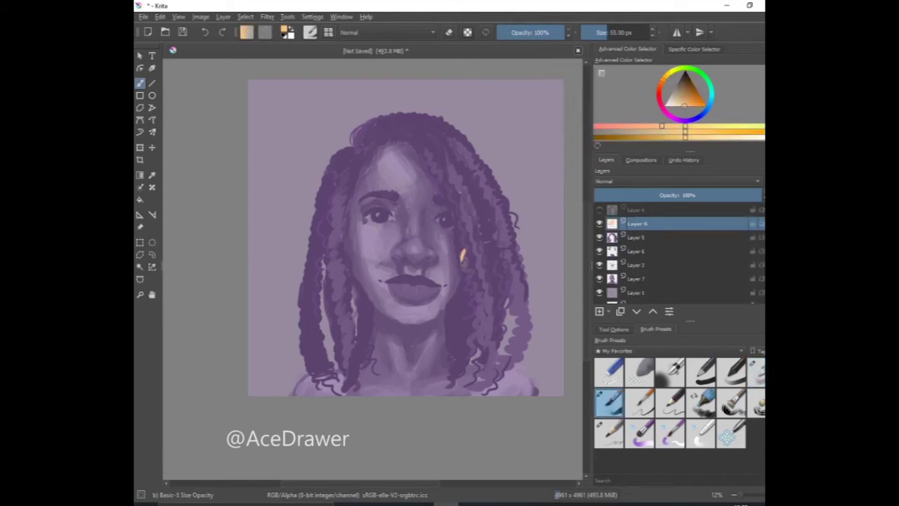
left_click_drag(461, 263, 486, 262)
key("ctrl+z")
left_click(500, 318)
left_click_drag(480, 217, 510, 204)
left_click_drag(300, 314, 322, 321)
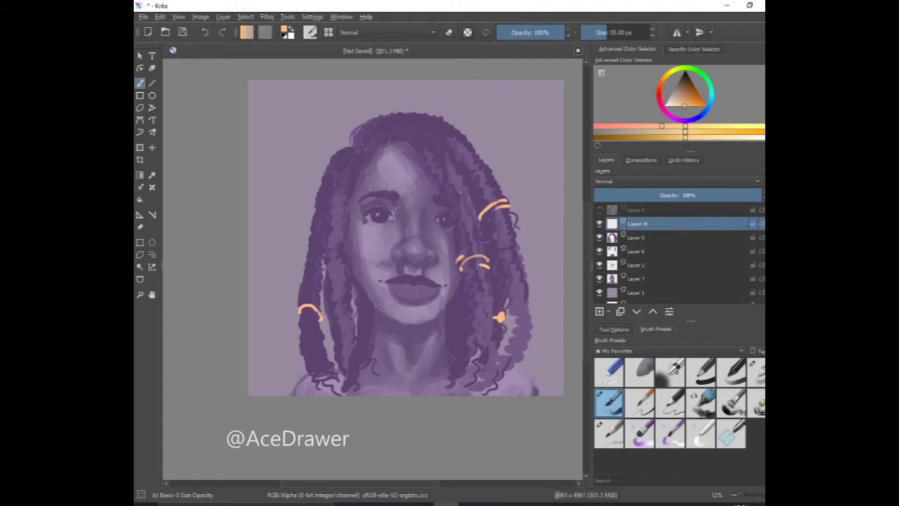
mouse_move(330, 203)
left_mouse_down()
mouse_move(345, 215)
mouse_move(345, 231)
mouse_move(328, 234)
mouse_move(347, 234)
left_mouse_up()
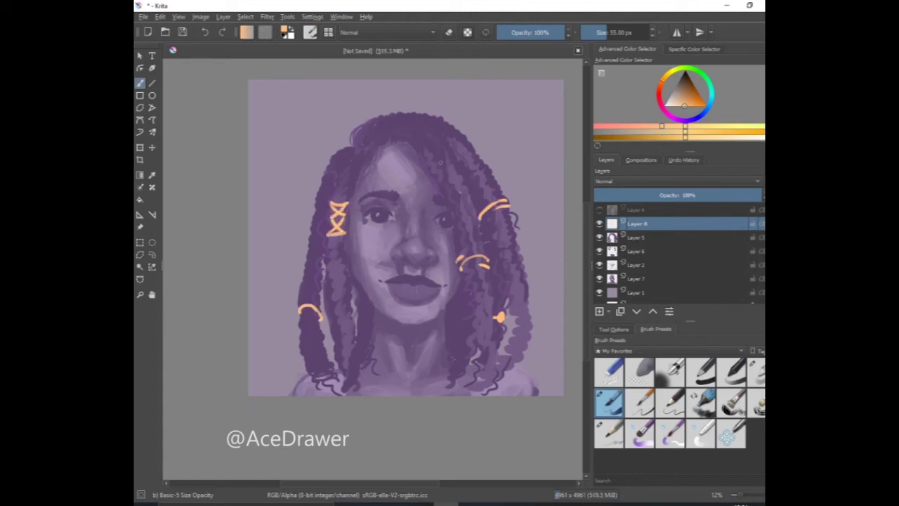
left_click_drag(708, 194, 673, 209)
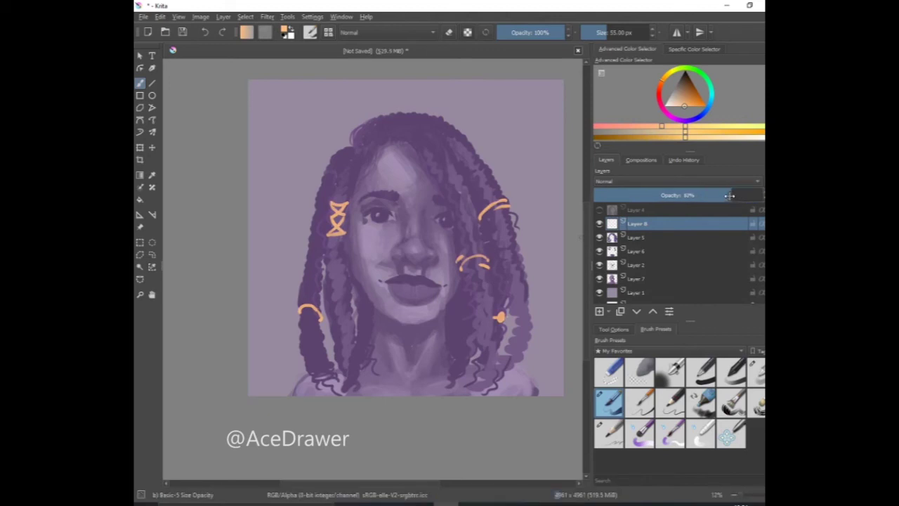
On a new layer, paint orange highlight strokes across the crown and down the right and left braids
left_click(599, 311)
left_click(755, 372)
left_click_drag(449, 159, 466, 204)
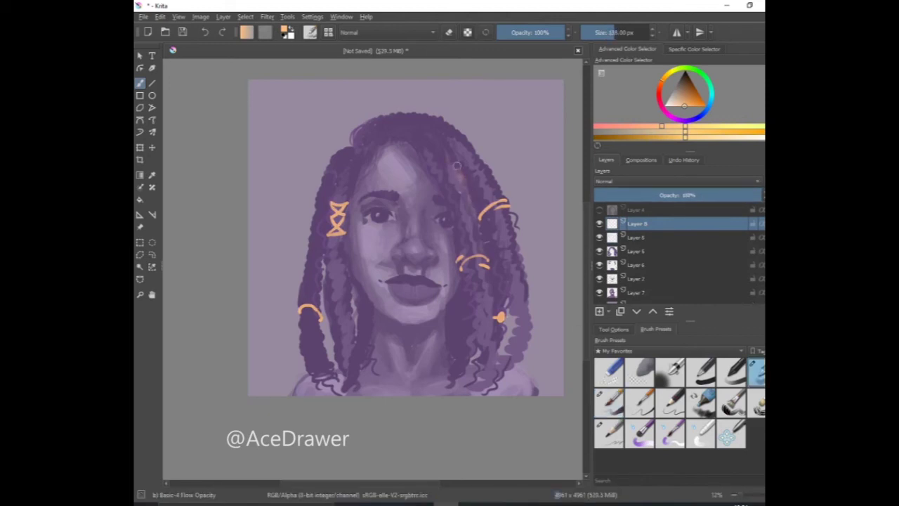
left_click_drag(481, 275, 491, 370)
mouse_move(455, 127)
left_mouse_down()
mouse_move(488, 177)
mouse_move(520, 264)
left_mouse_up()
left_click_drag(514, 259, 532, 362)
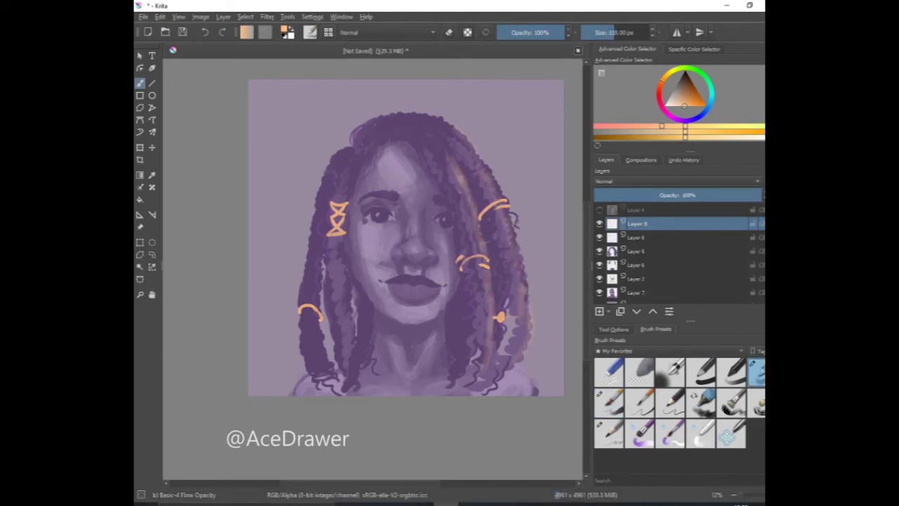
left_click_drag(428, 140, 444, 163)
key("bracketleft")
left_click_drag(449, 127, 388, 130)
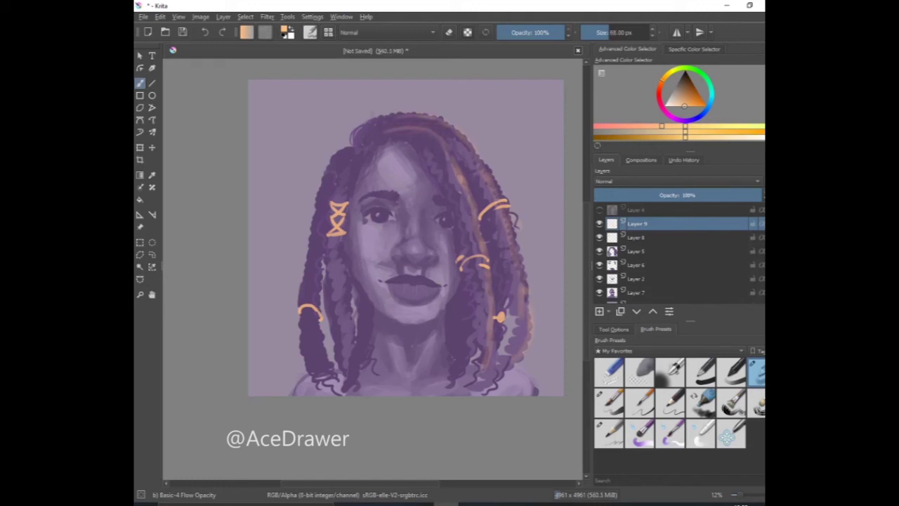
mouse_move(344, 236)
left_mouse_down()
mouse_move(341, 282)
mouse_move(355, 347)
left_mouse_up()
left_click_drag(321, 254, 316, 365)
left_click_drag(329, 210, 327, 265)
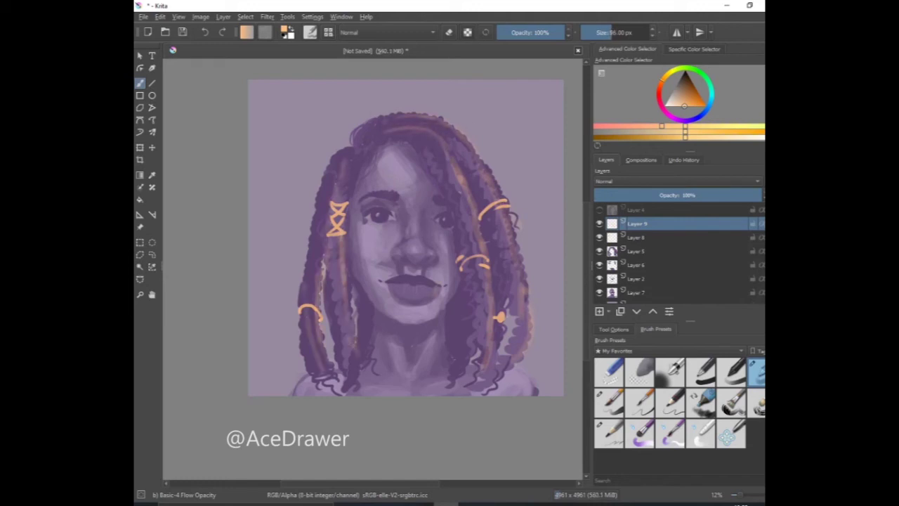
mouse_move(436, 284)
left_mouse_down()
mouse_move(426, 304)
mouse_move(402, 292)
mouse_move(430, 299)
mouse_move(438, 289)
mouse_move(399, 290)
left_mouse_up()
Adjust the brush size and lighten the bridge of the nose
key("bracketleft")
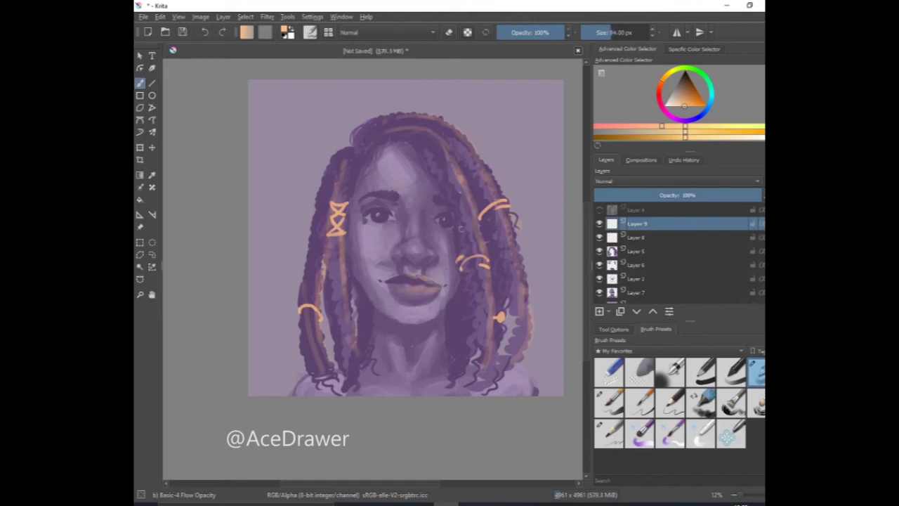
key("bracketleft")
key("bracketleft")
key("bracketleft")
key("bracketright")
key("bracketright")
key("bracketright")
left_click_drag(406, 258, 418, 242)
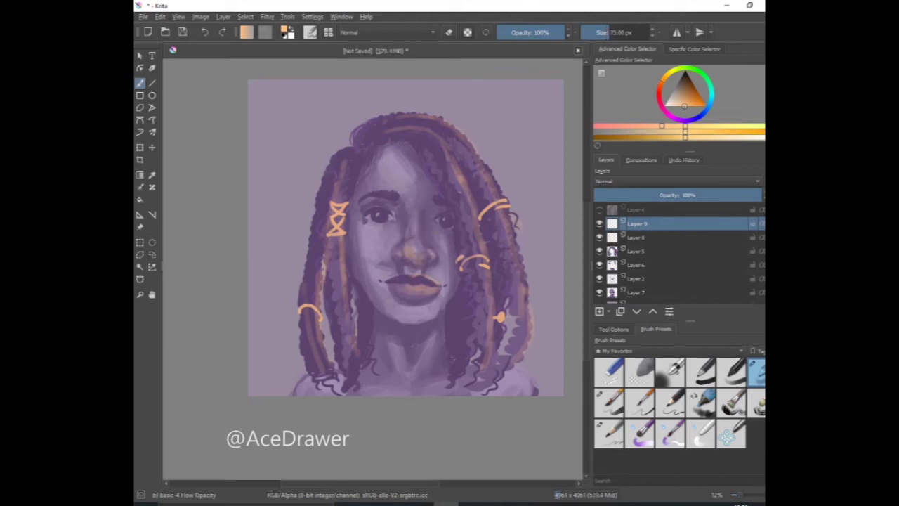
With a fine Basic-6 Details brush, paint light highlight strands along braids on both sides
left_click(670, 372)
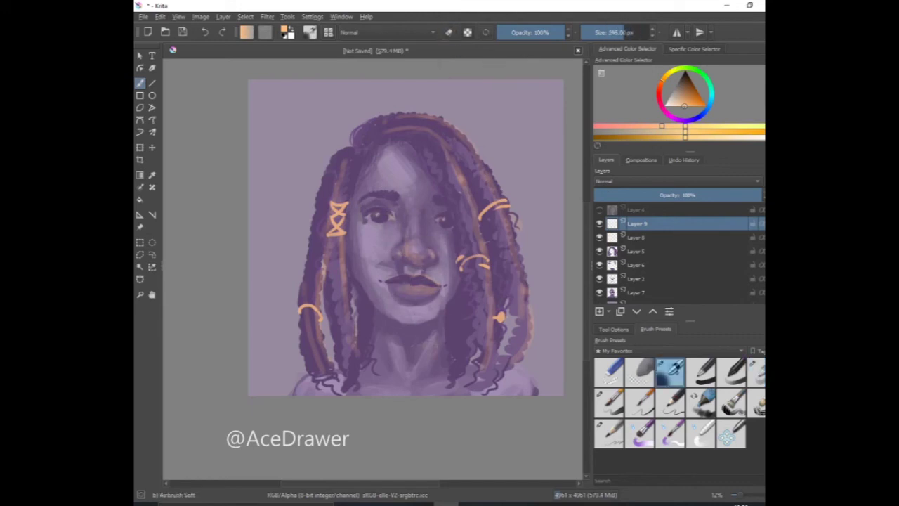
key("e")
key("bracketright")
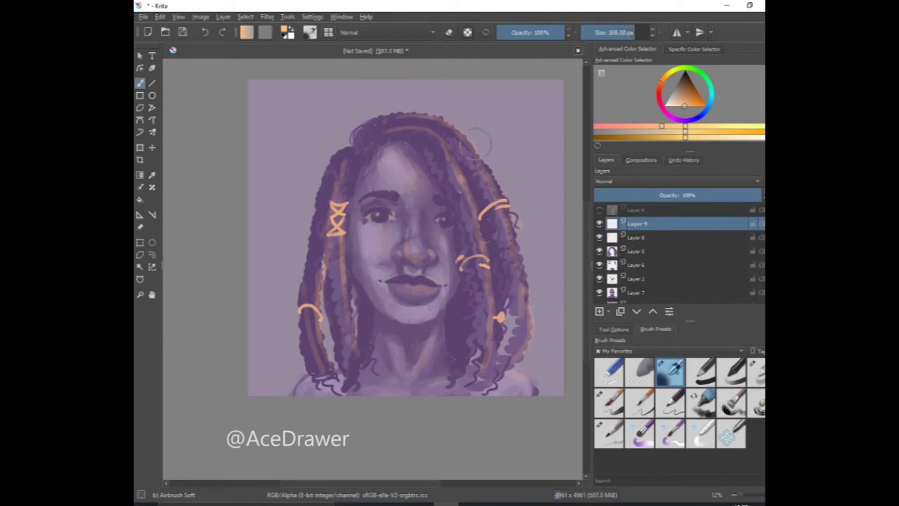
key("e")
key("e")
key("slash")
key("bracketright")
key("bracketright")
key("bracketright")
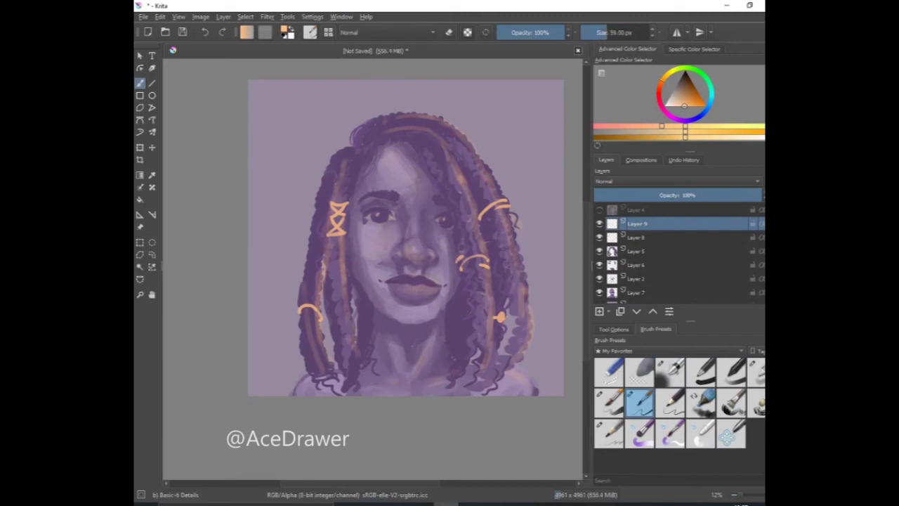
mouse_move(456, 138)
left_mouse_down()
mouse_move(468, 153)
mouse_move(447, 165)
mouse_move(464, 208)
left_mouse_up()
left_click_drag(348, 160, 342, 198)
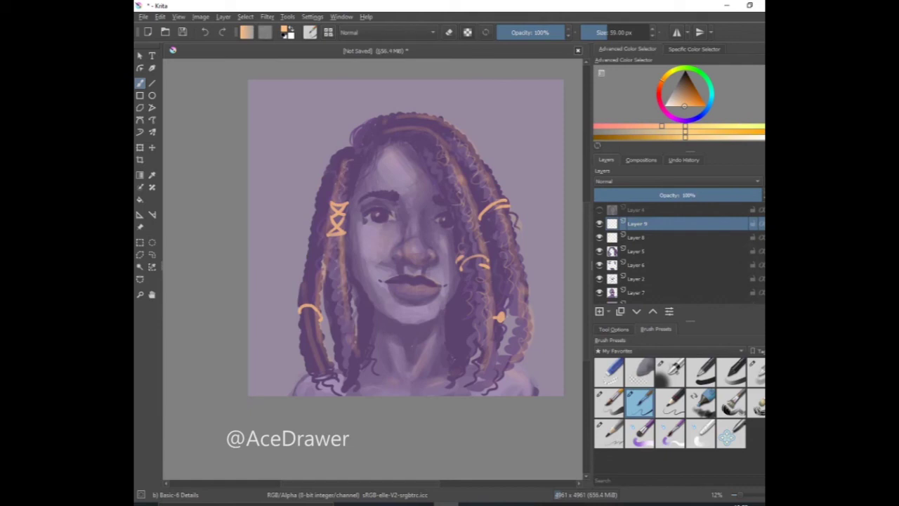
left_click_drag(350, 321, 347, 371)
key("bracketright")
left_click_drag(336, 173, 332, 201)
left_click_drag(324, 241, 313, 262)
mouse_move(314, 274)
left_mouse_down()
mouse_move(305, 344)
mouse_move(326, 375)
left_mouse_up()
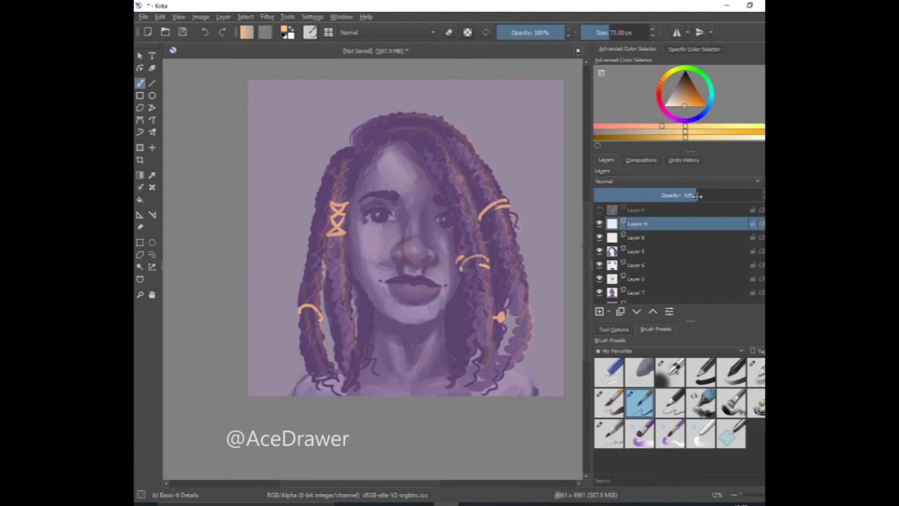
Reduce the layer opacity to about 93%, select Charcoal Pencil Thin, and sample orange from the hair cuffs
left_click(701, 237)
left_click_drag(702, 195, 740, 207)
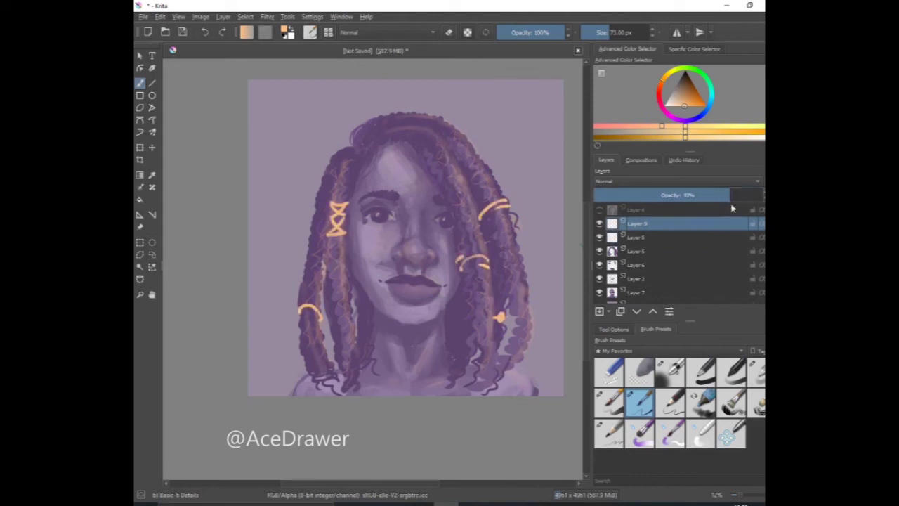
left_click(520, 202, "ctrl")
left_click(608, 432)
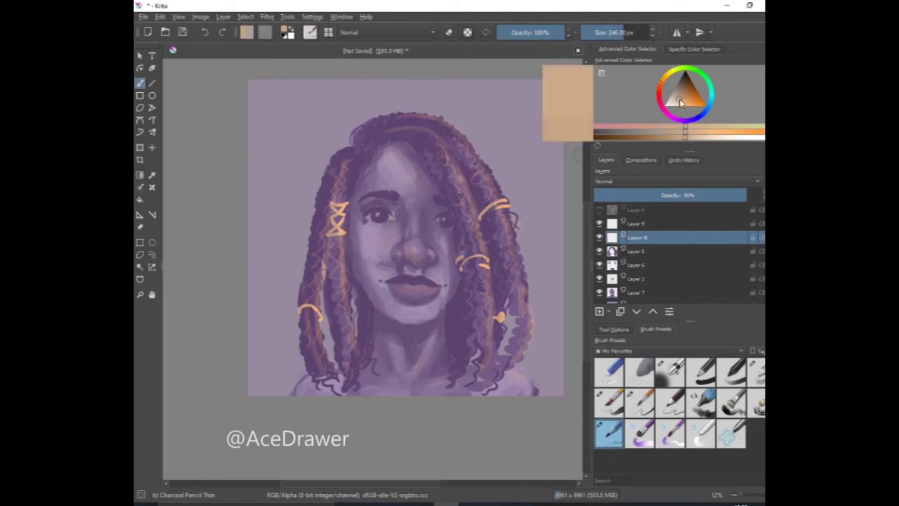
left_click(492, 207, "ctrl")
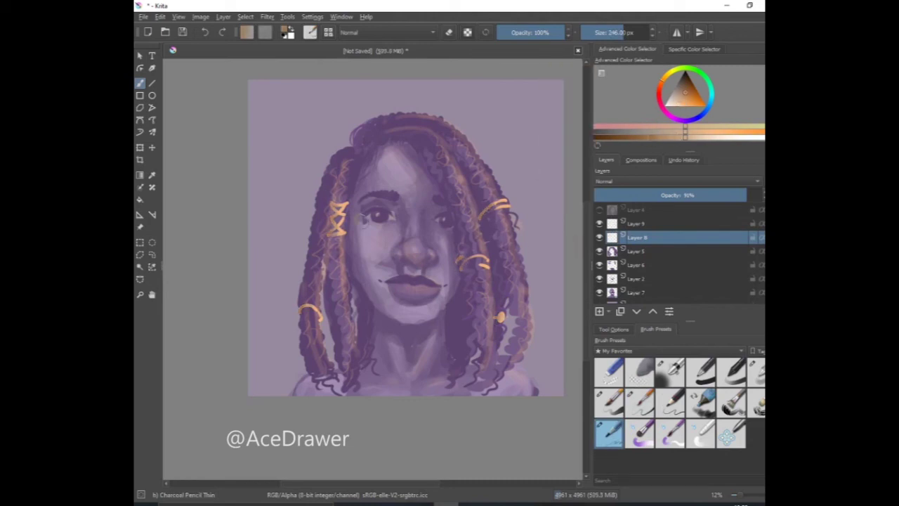
left_click(344, 232, "ctrl")
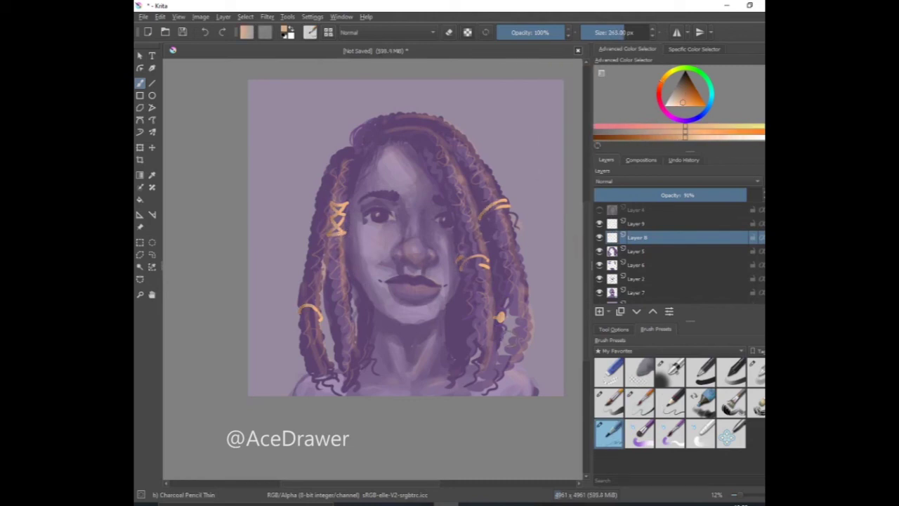
key("bracketleft")
key("bracketleft")
key("bracketleft")
key("minus")
key("minus")
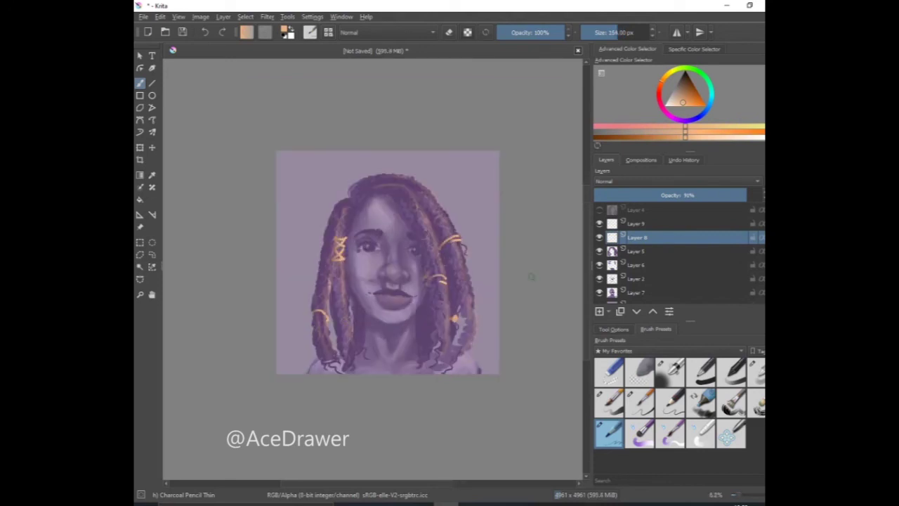
Create a merged 'Visible' layer with New Layer From Visible, then test a rotation and cancel it
left_click(643, 223)
right_click(643, 224)
left_click(555, 434)
key("ctrl+t")
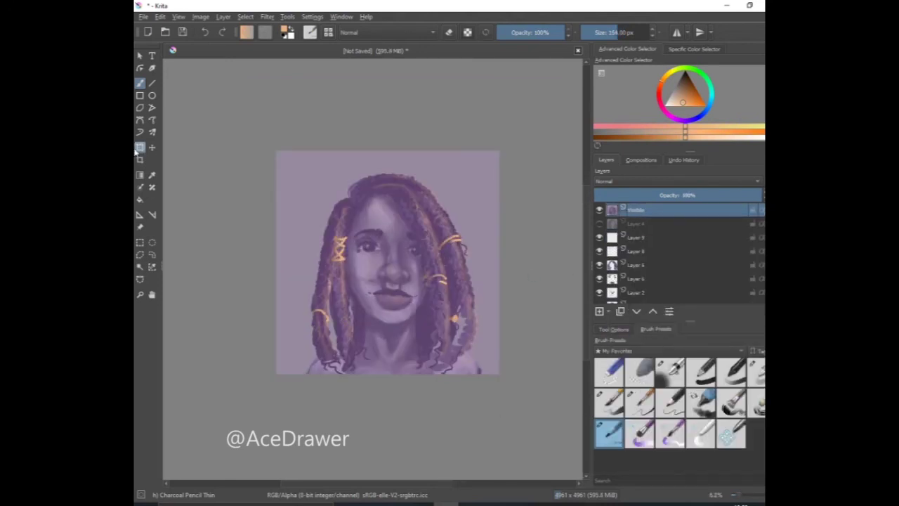
scroll(443, 212, "down", 1)
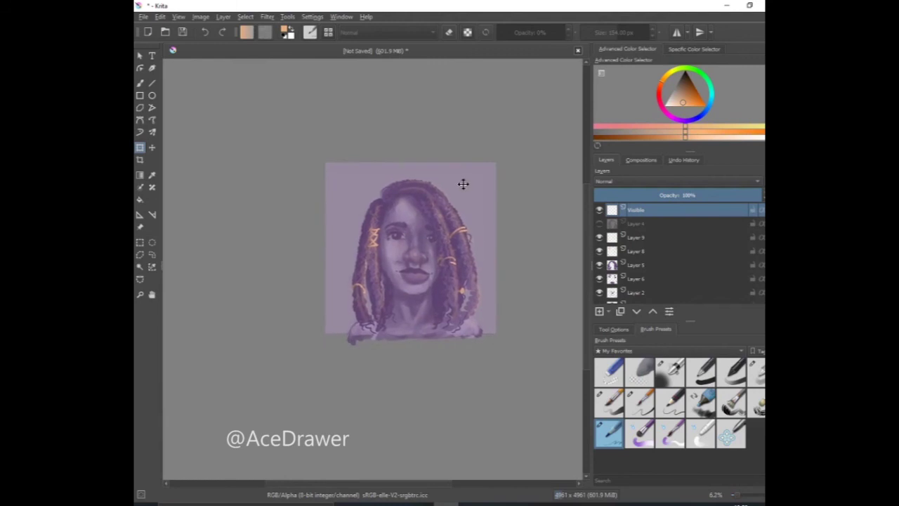
left_click_drag(462, 185, 252, 127)
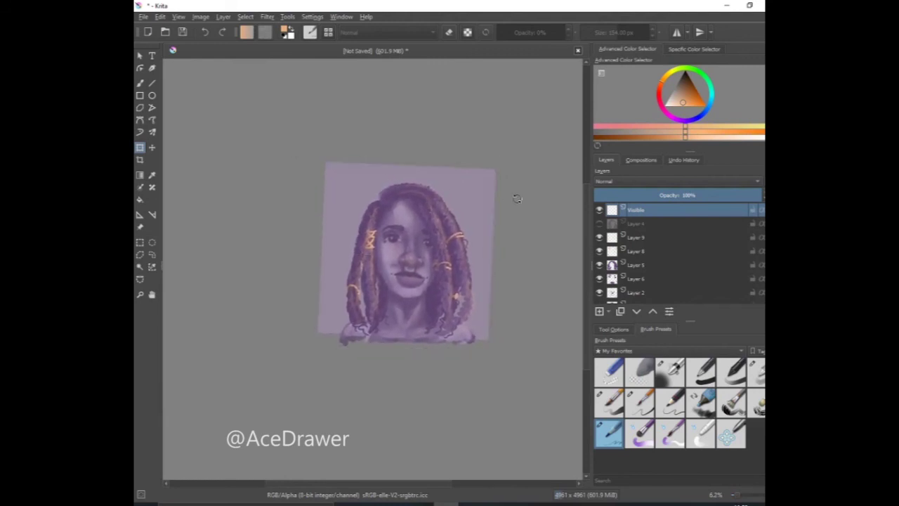
key("b")
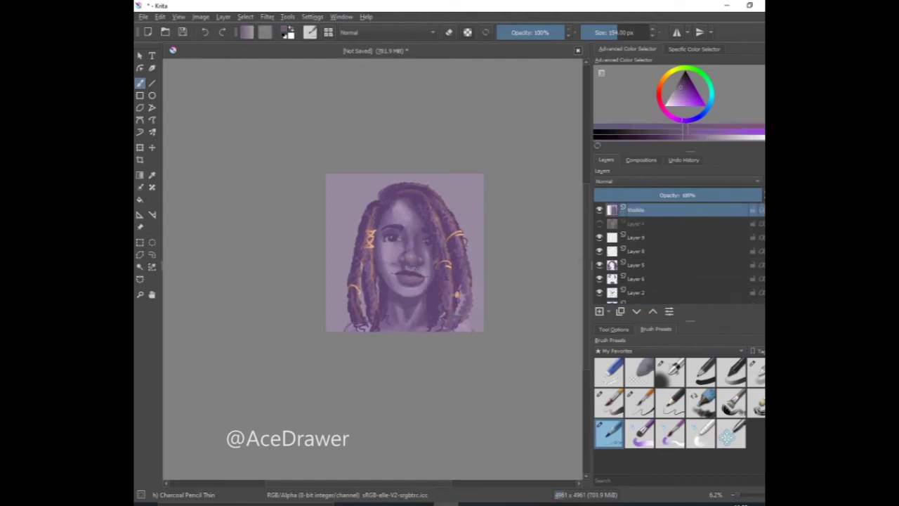
scroll(372, 295, "up", 5)
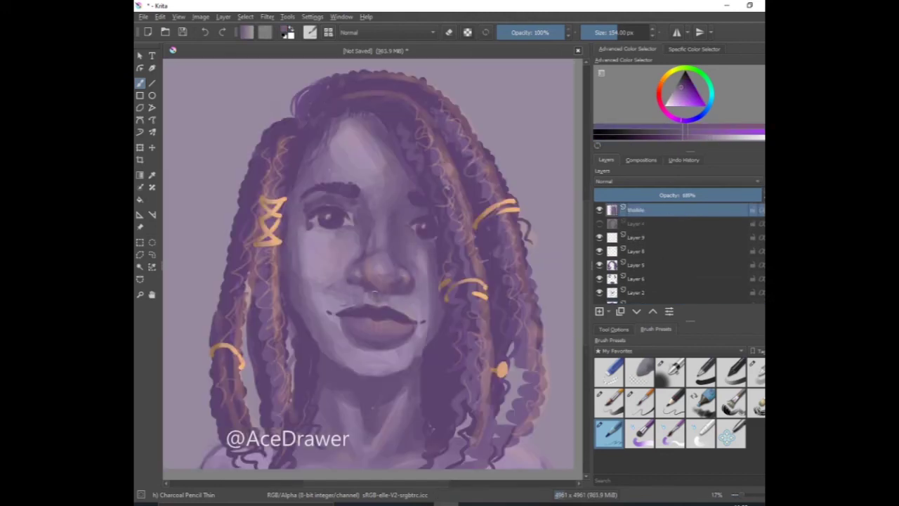
scroll(372, 295, "down", 5)
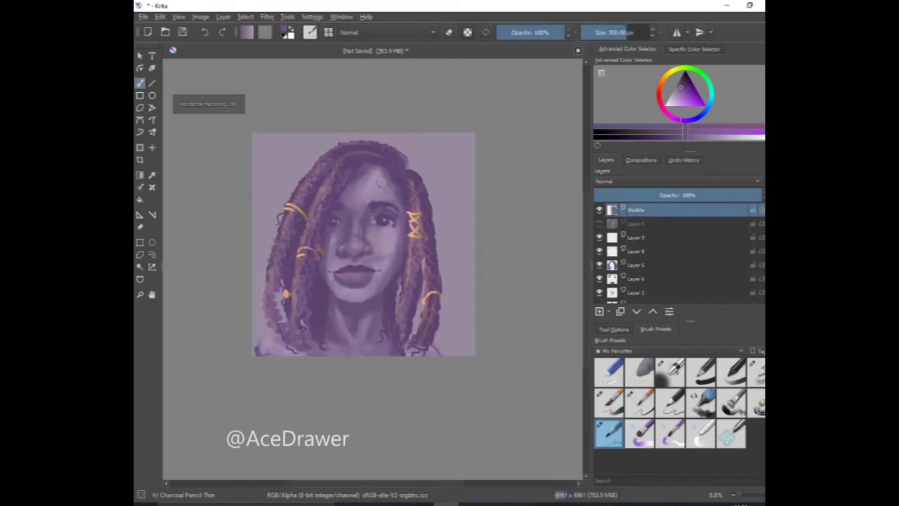
Warp the Visible layer: skew the lower-right corner out, pull the right side in, nudge the top down, then apply
key("ctrl+t")
right_click(337, 226)
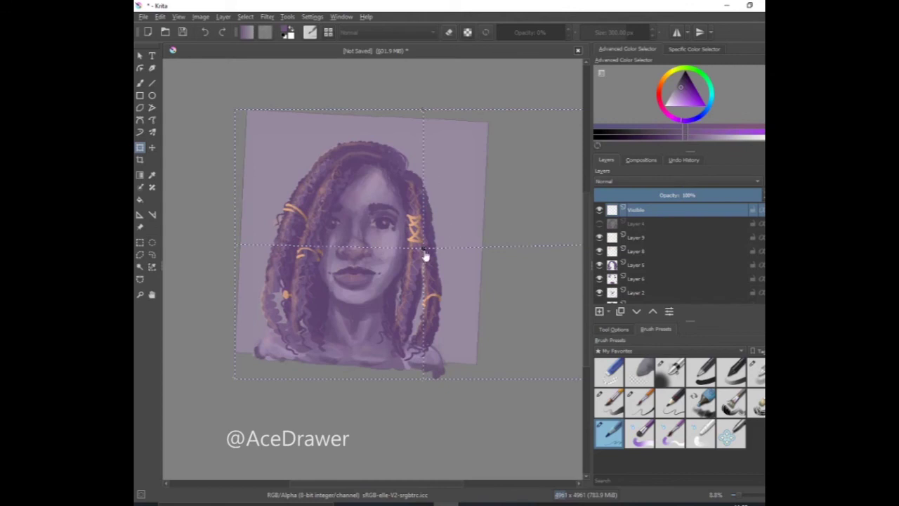
scroll(463, 387, "down", 2)
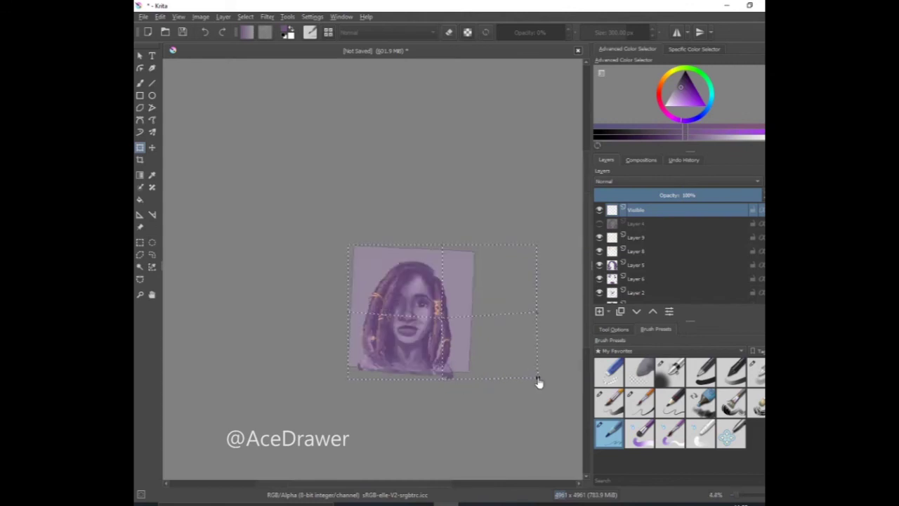
left_click_drag(538, 382, 562, 380)
scroll(555, 379, "up", 1)
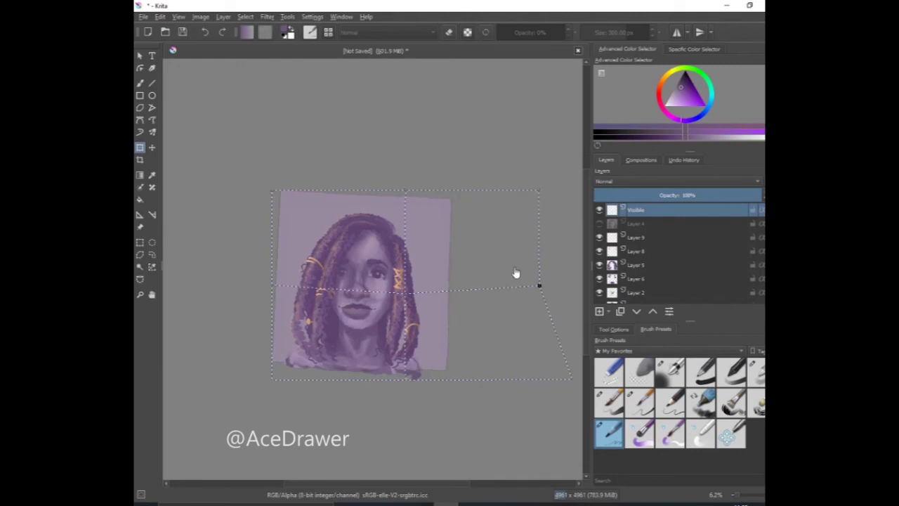
mouse_move(539, 285)
left_mouse_down()
mouse_move(411, 294)
mouse_move(539, 179)
left_mouse_up()
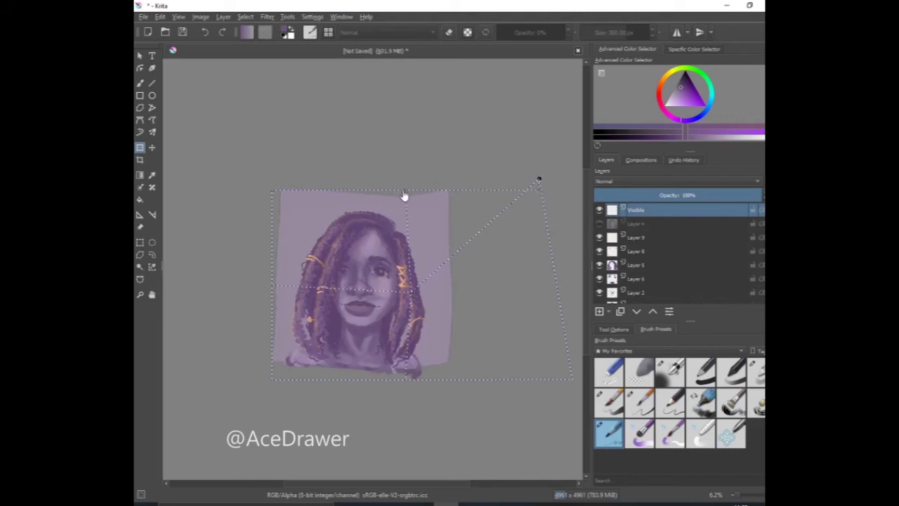
mouse_move(404, 196)
left_mouse_down()
mouse_move(369, 311)
mouse_move(424, 161)
mouse_move(402, 204)
left_mouse_up()
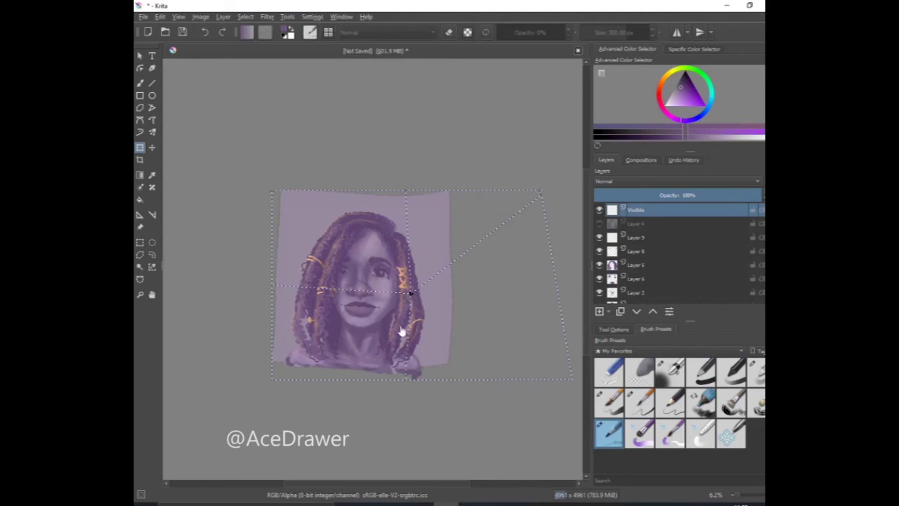
scroll(402, 332, "up", 2)
key("b")
scroll(402, 331, "down", 3)
Toggle undo/redo to compare the portrait before and after the warp, then mirror the view horizontally
scroll(367, 198, "down", 1)
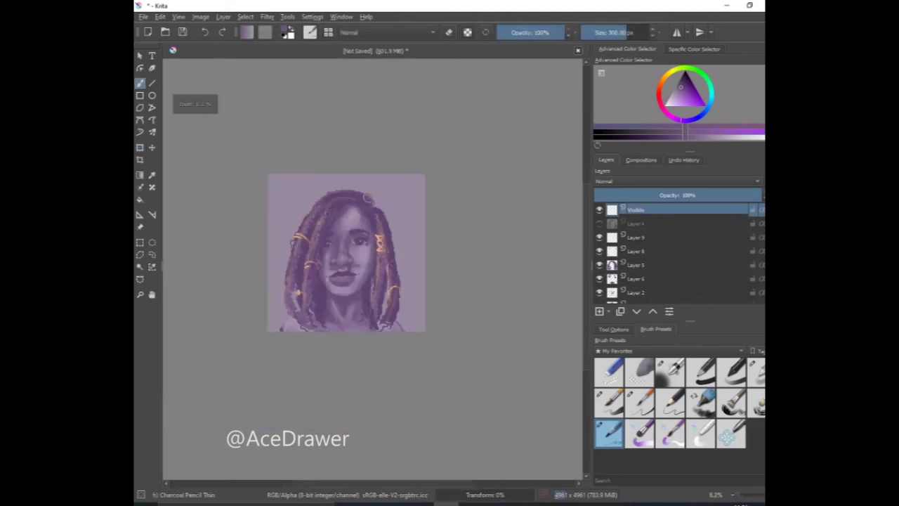
scroll(302, 208, "up", 1)
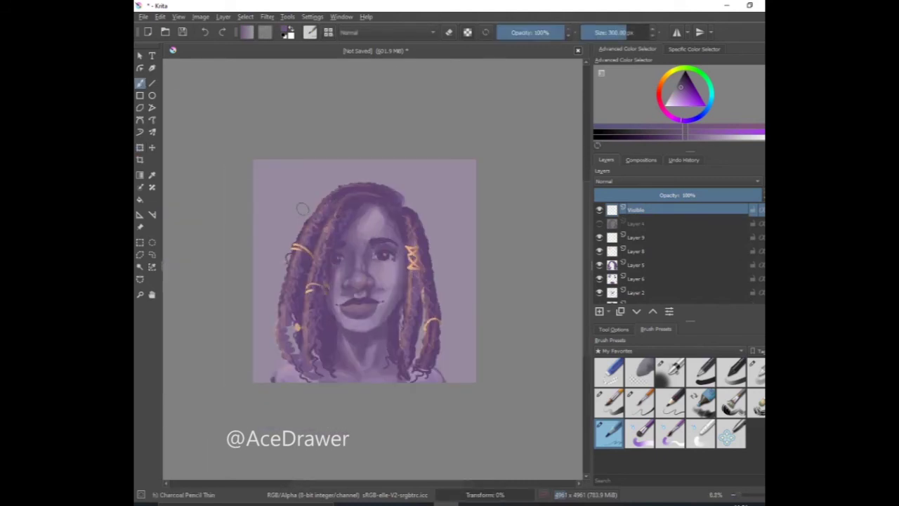
key("ctrl+z")
key("ctrl+shift+z")
key("ctrl+z")
key("ctrl+shift+z")
key("ctrl+z")
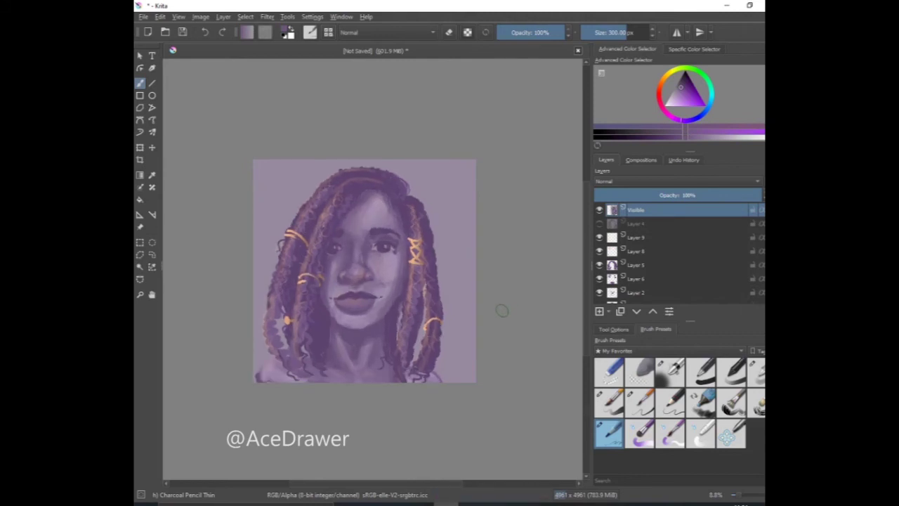
key("m")
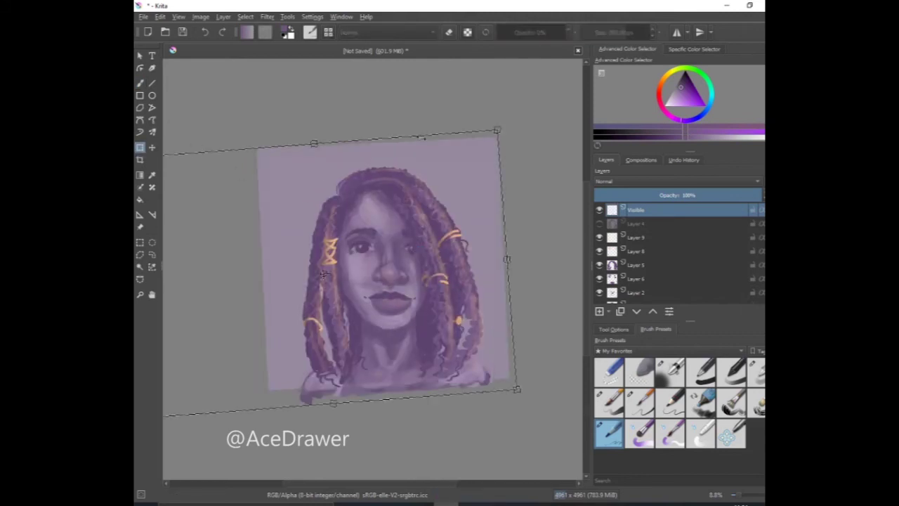